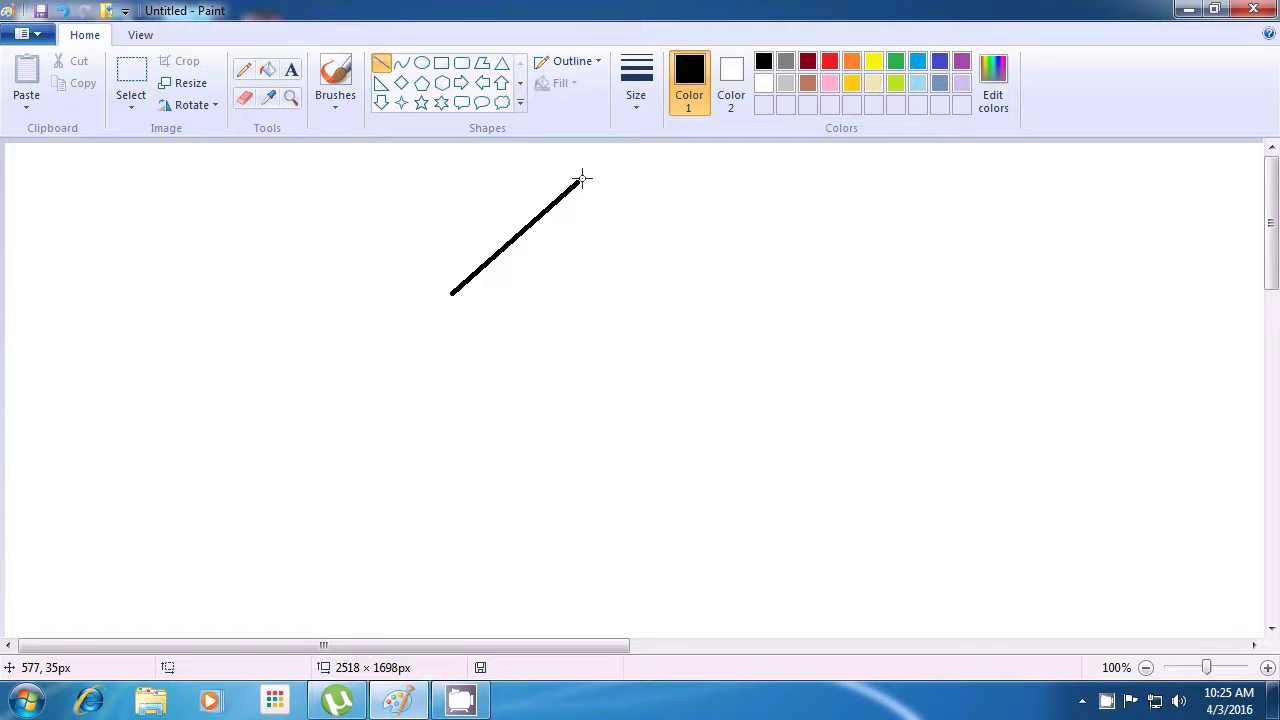
- Draw the roof's right slope about 148 × 108 px and add a short inward eave line at each lower end
{"action": "mouse_move", "coordinate": [580, 181]}
{"action": "left_mouse_down"}
{"action": "mouse_move", "coordinate": [742, 292]}
{"action": "mouse_move", "coordinate": [727, 286]}
{"action": "left_mouse_up"}
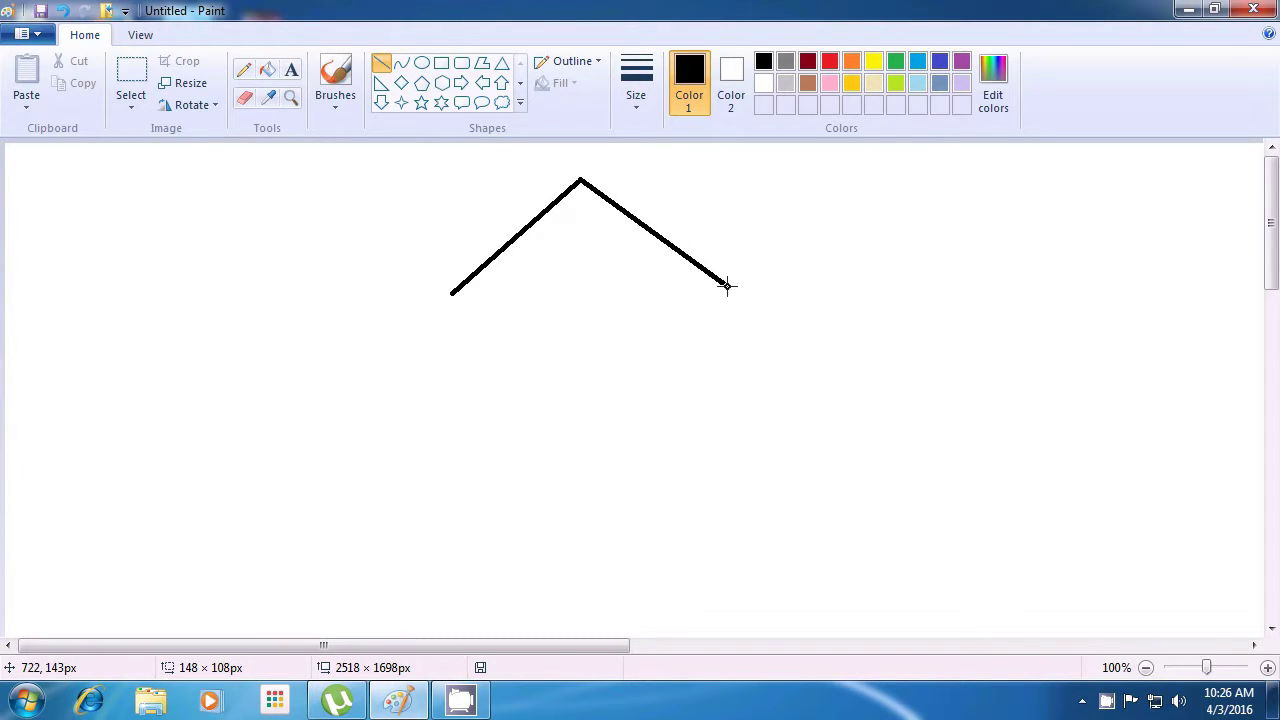
{"action": "left_click_drag", "start_coordinate": [727, 286], "coordinate": [727, 286]}
{"action": "left_click", "coordinate": [840, 291]}
{"action": "mouse_move", "coordinate": [452, 295]}
{"action": "left_mouse_down"}
{"action": "mouse_move", "coordinate": [490, 297]}
{"action": "mouse_move", "coordinate": [453, 296]}
{"action": "left_mouse_up"}
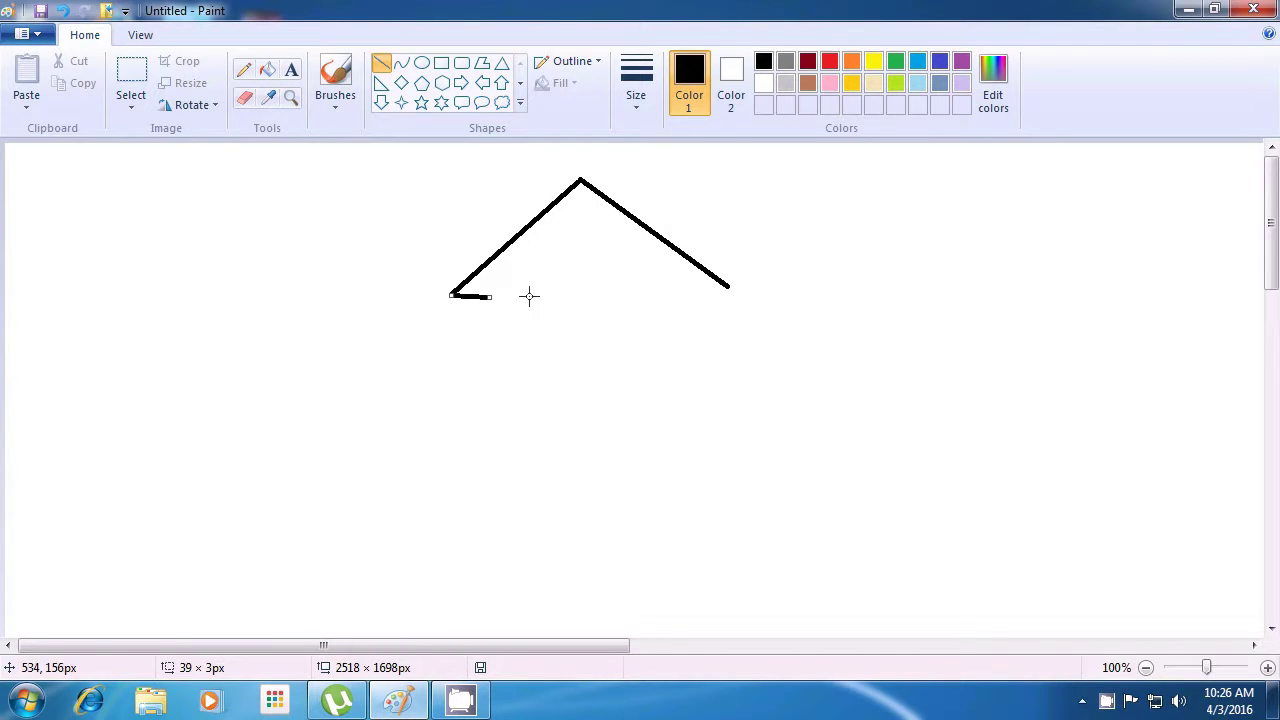
{"action": "left_click", "coordinate": [724, 318]}
{"action": "left_click_drag", "start_coordinate": [727, 287], "coordinate": [689, 287]}
{"action": "left_click", "coordinate": [791, 308]}
- Draw two vertical walls down from the inner eave ends and close the house with a base line about 199 px long
{"action": "left_click_drag", "start_coordinate": [491, 298], "coordinate": [491, 555]}
{"action": "left_click", "coordinate": [597, 527]}
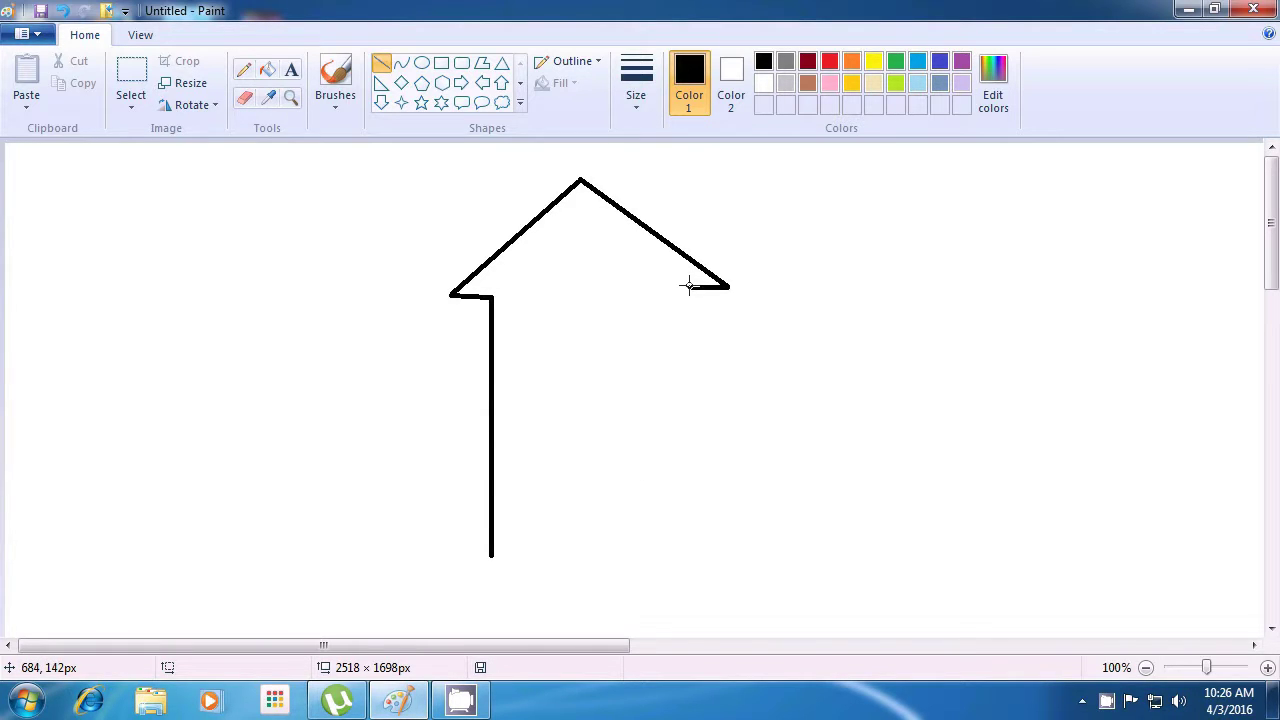
{"action": "left_click_drag", "start_coordinate": [688, 287], "coordinate": [689, 554]}
{"action": "left_click", "coordinate": [802, 535]}
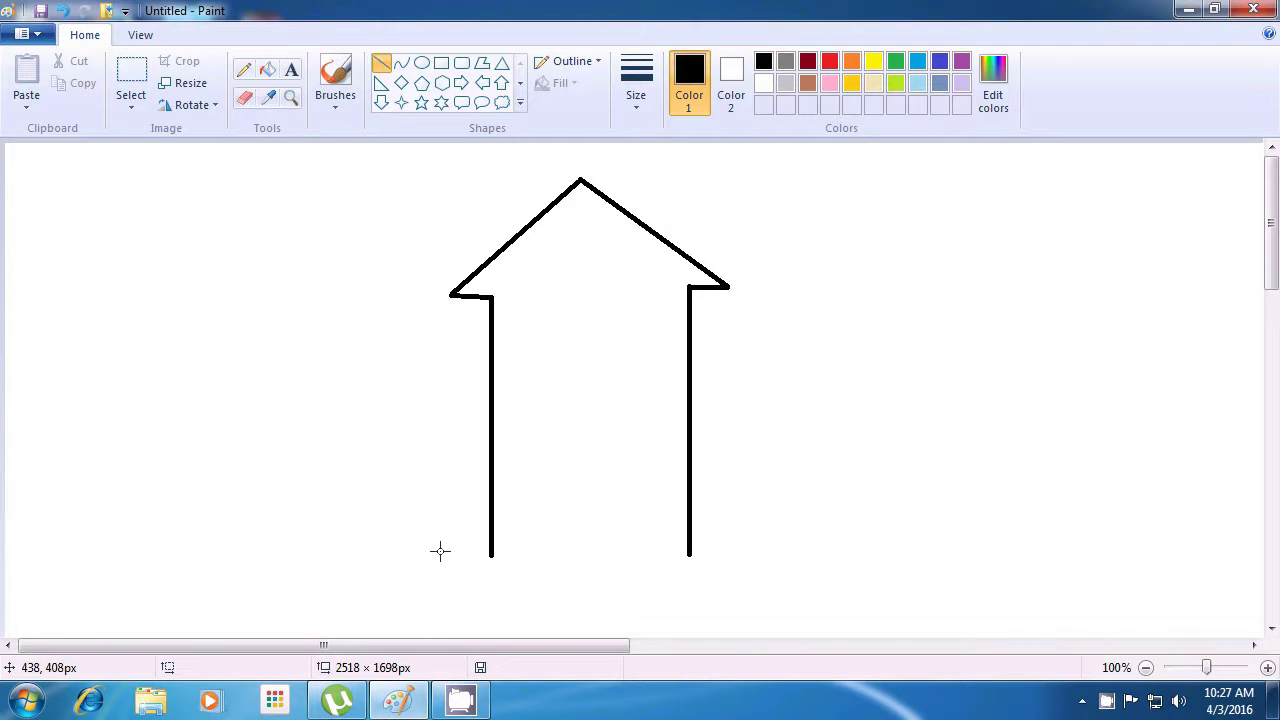
{"action": "left_click_drag", "start_coordinate": [490, 557], "coordinate": [688, 557]}
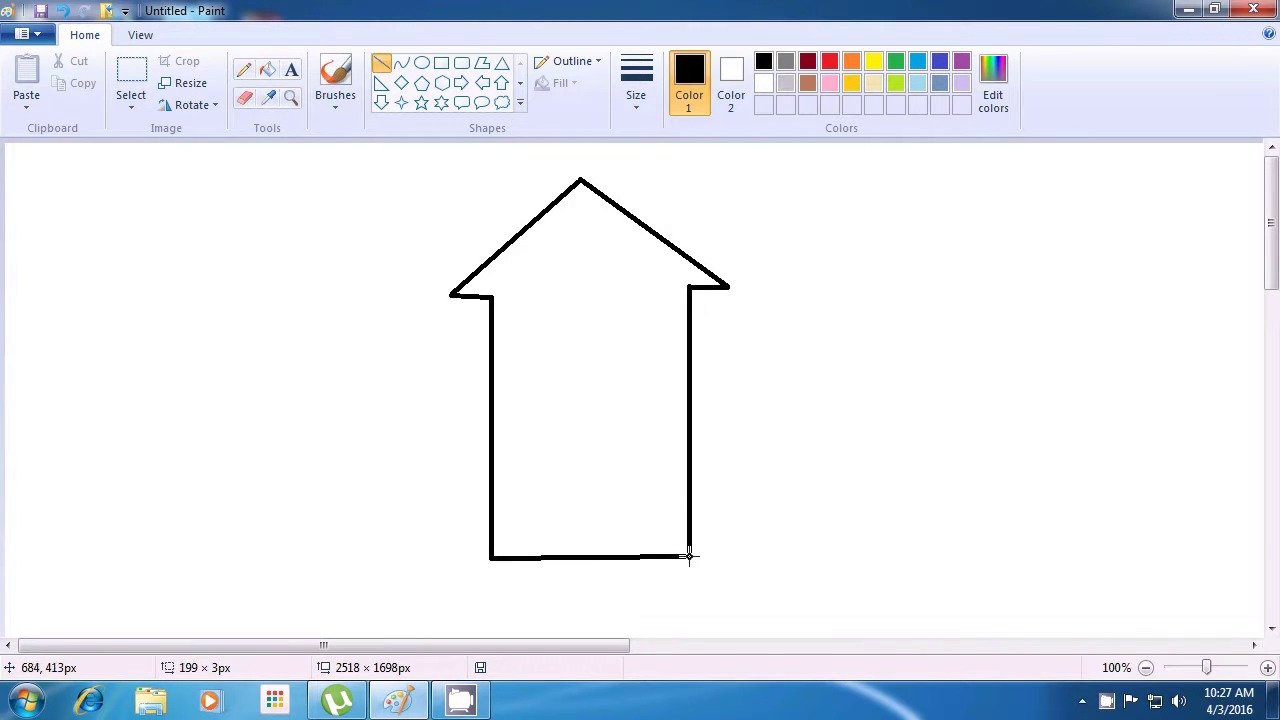
{"action": "left_click", "coordinate": [778, 553]}
- Draw a rectangular door outline about 115 px tall from straight lines, near the house's right wall
{"action": "left_click_drag", "start_coordinate": [612, 366], "coordinate": [612, 479]}
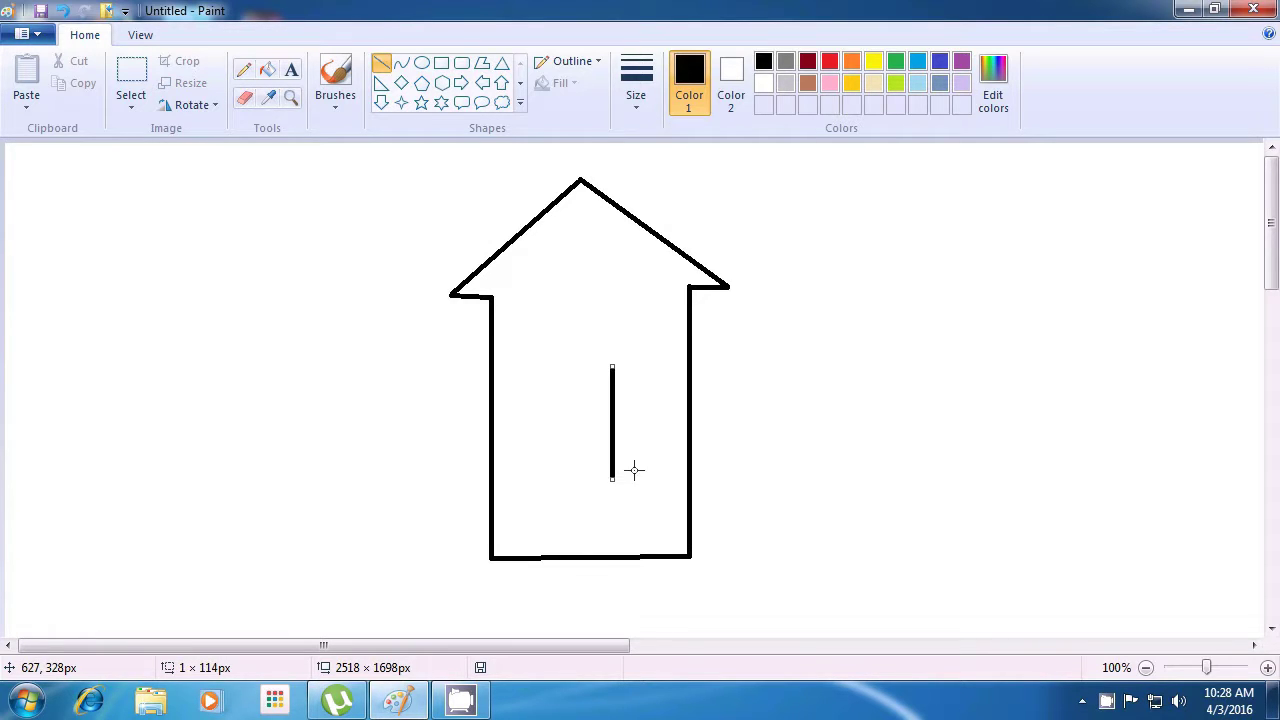
{"action": "left_click", "coordinate": [640, 468]}
{"action": "mouse_move", "coordinate": [612, 368]}
{"action": "left_mouse_down"}
{"action": "mouse_move", "coordinate": [672, 367]}
{"action": "mouse_move", "coordinate": [672, 481]}
{"action": "left_mouse_up"}
{"action": "left_click", "coordinate": [778, 373]}
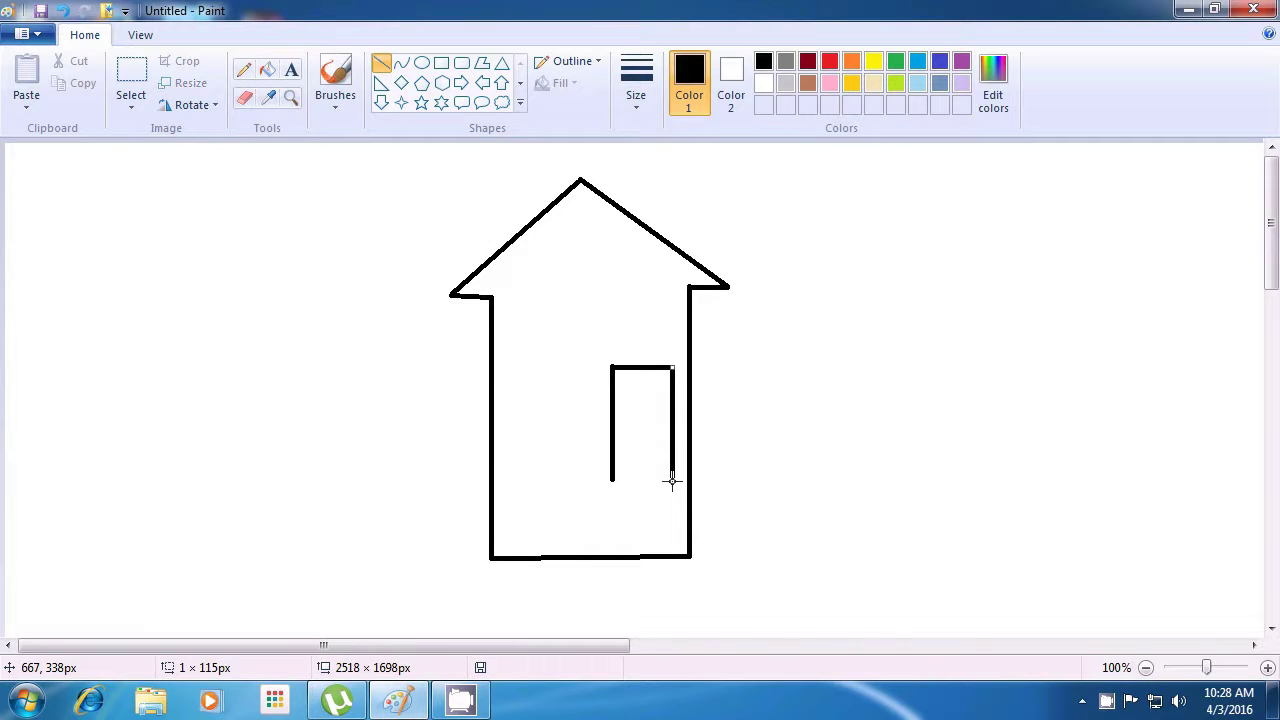
{"action": "left_click", "coordinate": [825, 437]}
{"action": "left_click_drag", "start_coordinate": [613, 483], "coordinate": [671, 483]}
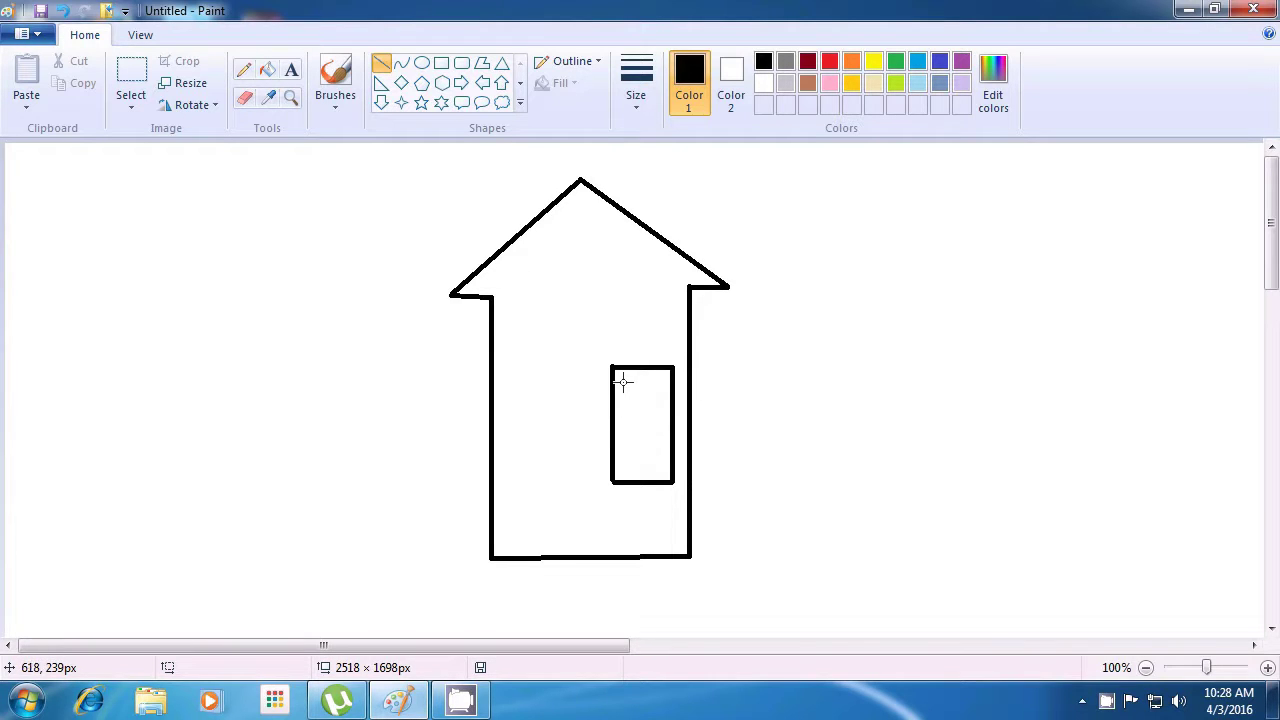
- Draw a small square pane about 37 px per side from straight lines in the upper part of the door
{"action": "left_click_drag", "start_coordinate": [622, 380], "coordinate": [659, 381]}
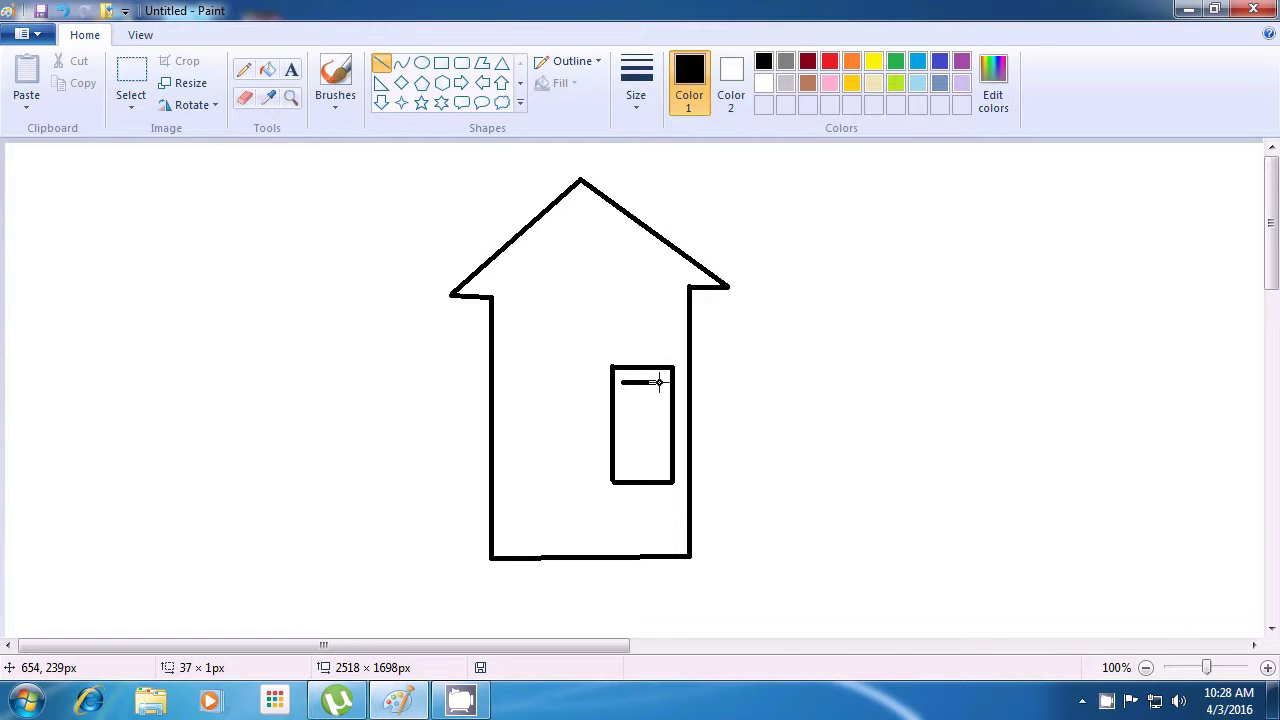
{"action": "left_click", "coordinate": [791, 380]}
{"action": "left_click", "coordinate": [660, 383]}
{"action": "left_click_drag", "start_coordinate": [660, 383], "coordinate": [659, 417]}
{"action": "left_click", "coordinate": [814, 378]}
{"action": "left_click_drag", "start_coordinate": [621, 383], "coordinate": [621, 419]}
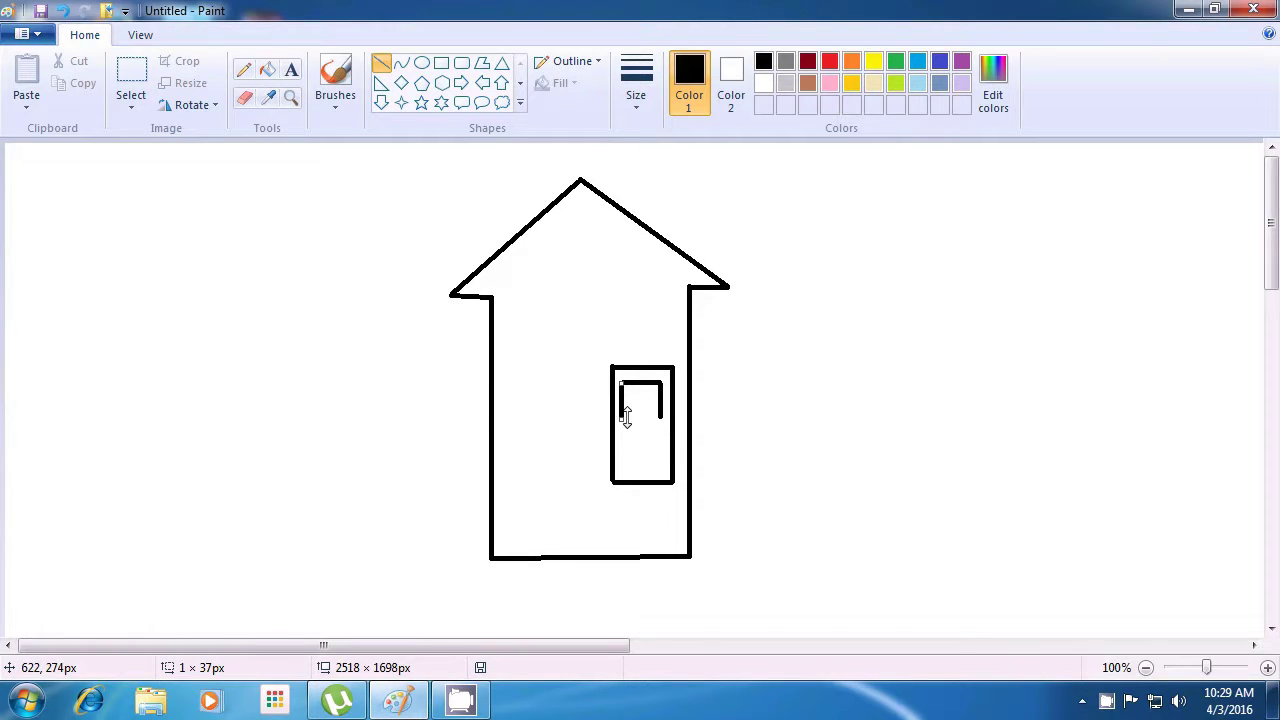
{"action": "left_click", "coordinate": [621, 418]}
{"action": "left_click_drag", "start_coordinate": [621, 418], "coordinate": [658, 419]}
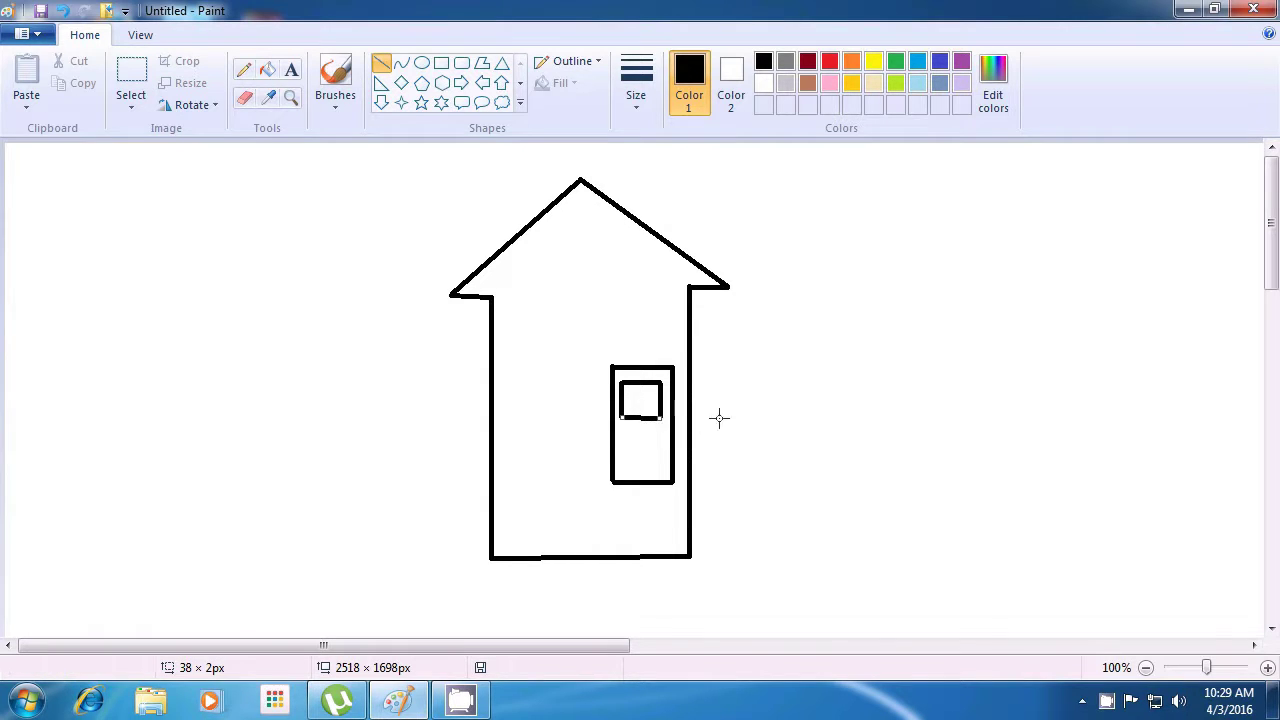
{"action": "left_click", "coordinate": [780, 393]}
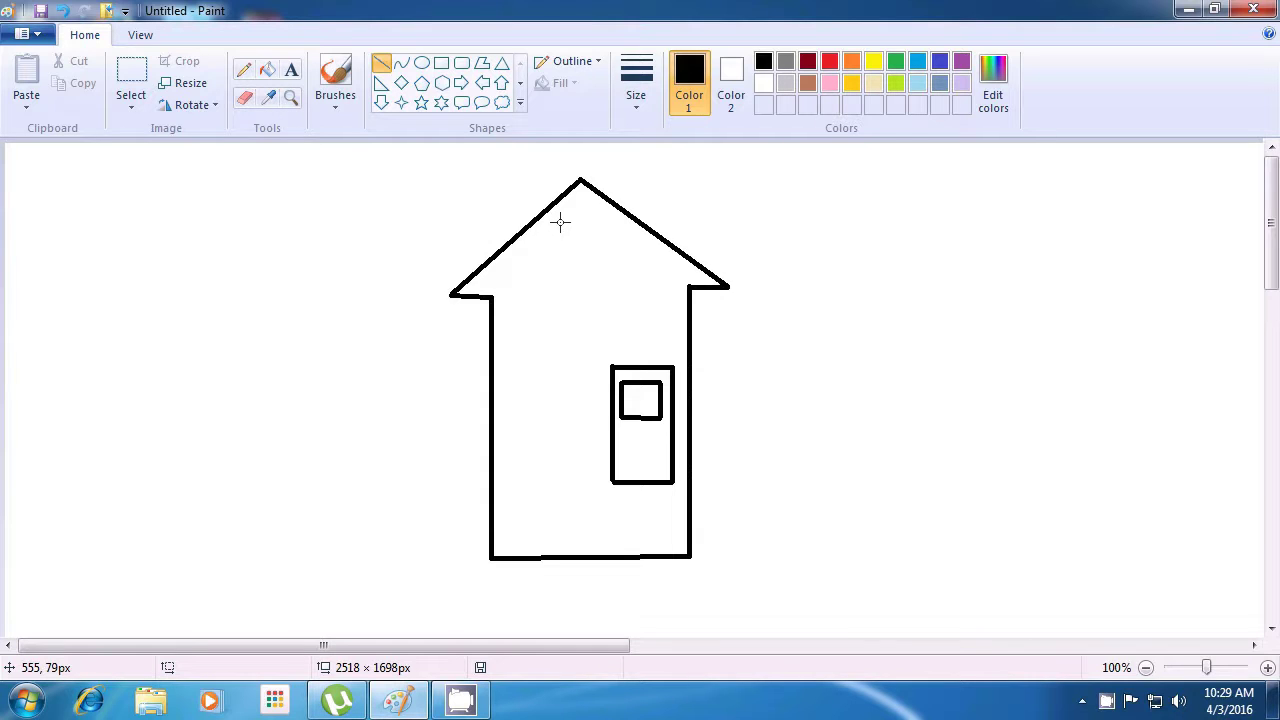
- Draw an attic window outline about 53 × 57 px from four straight lines below the roof peak
{"action": "left_click_drag", "start_coordinate": [560, 222], "coordinate": [560, 278]}
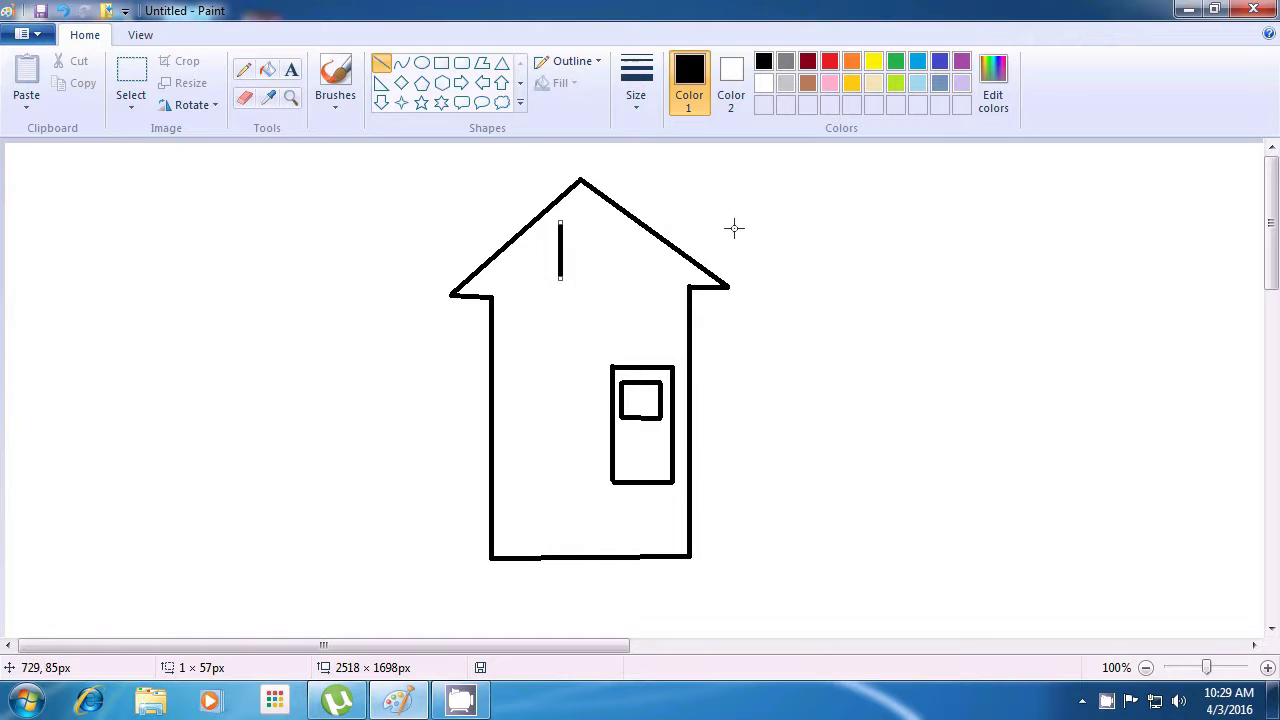
{"action": "left_click", "coordinate": [734, 228]}
{"action": "left_click_drag", "start_coordinate": [560, 223], "coordinate": [612, 223]}
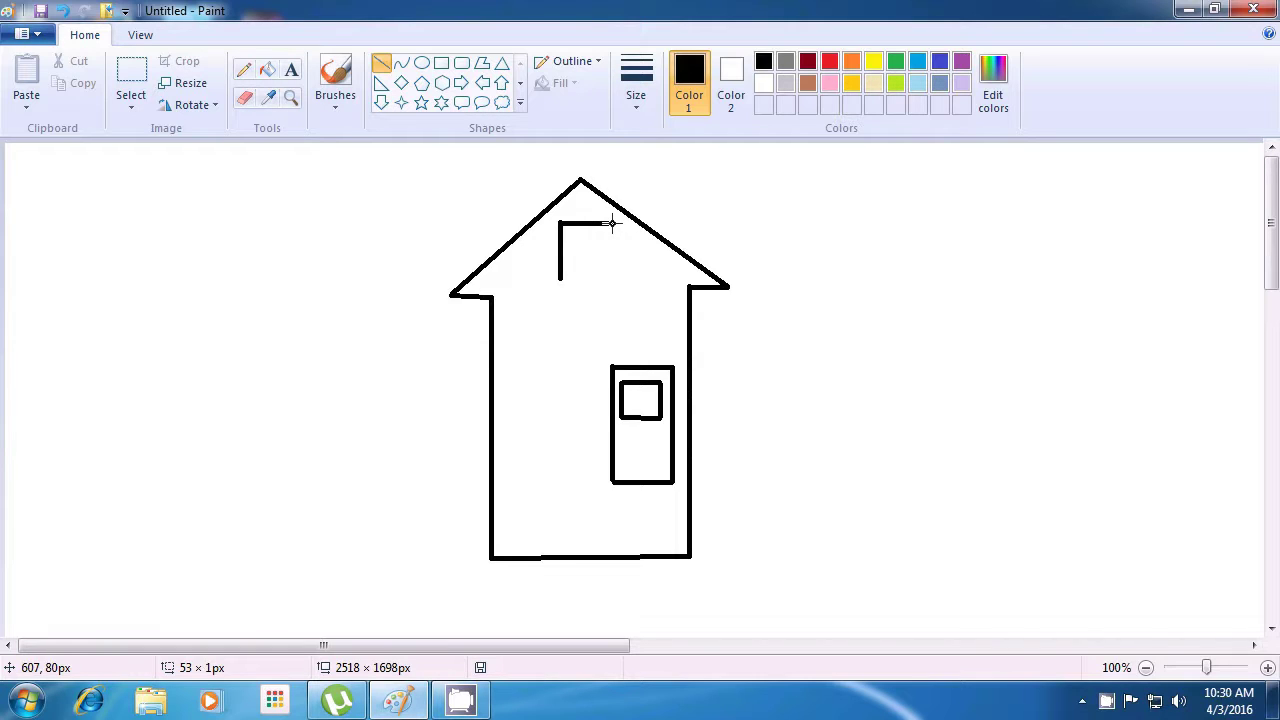
{"action": "left_click", "coordinate": [723, 220]}
{"action": "left_click_drag", "start_coordinate": [611, 222], "coordinate": [611, 278]}
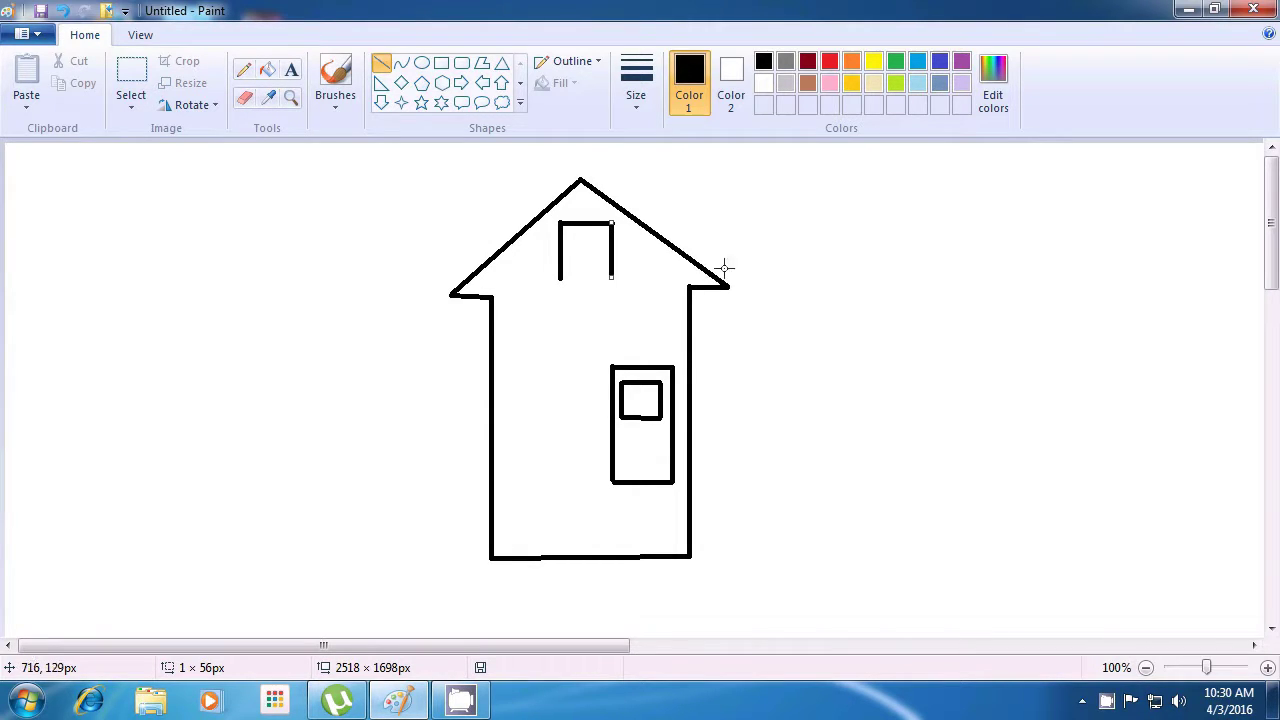
{"action": "left_click", "coordinate": [758, 243]}
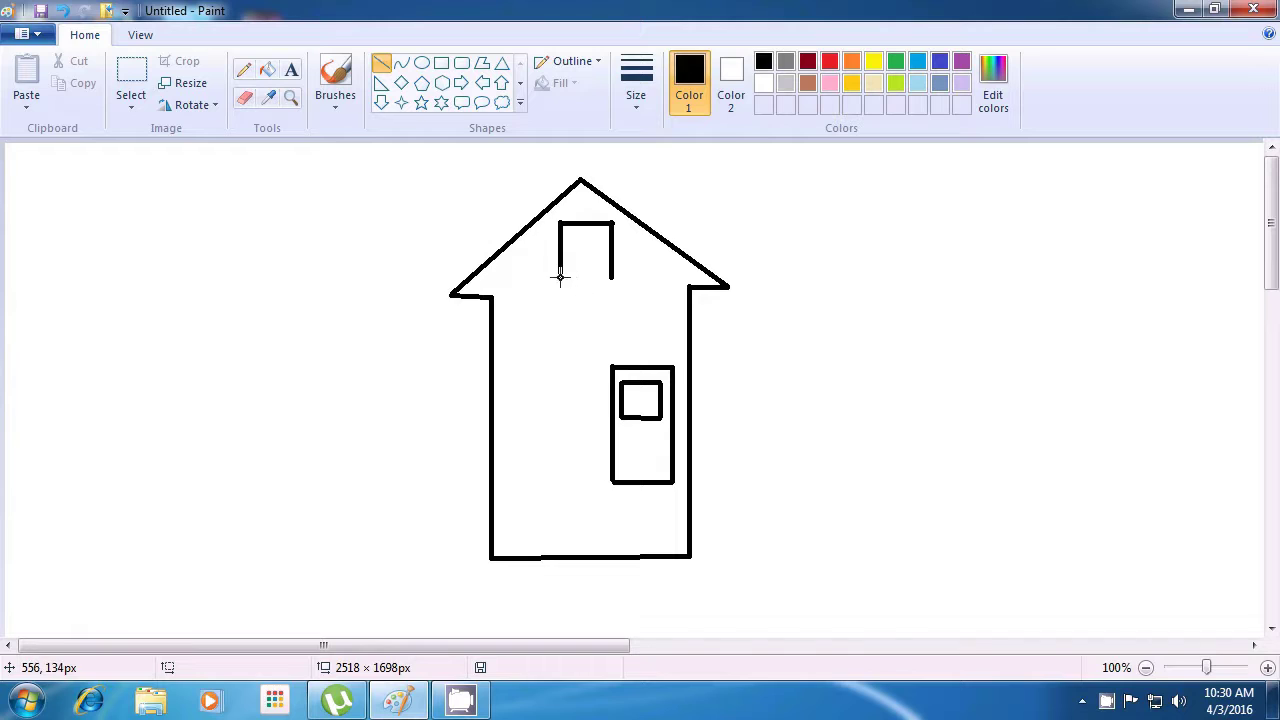
{"action": "left_click_drag", "start_coordinate": [560, 279], "coordinate": [611, 281]}
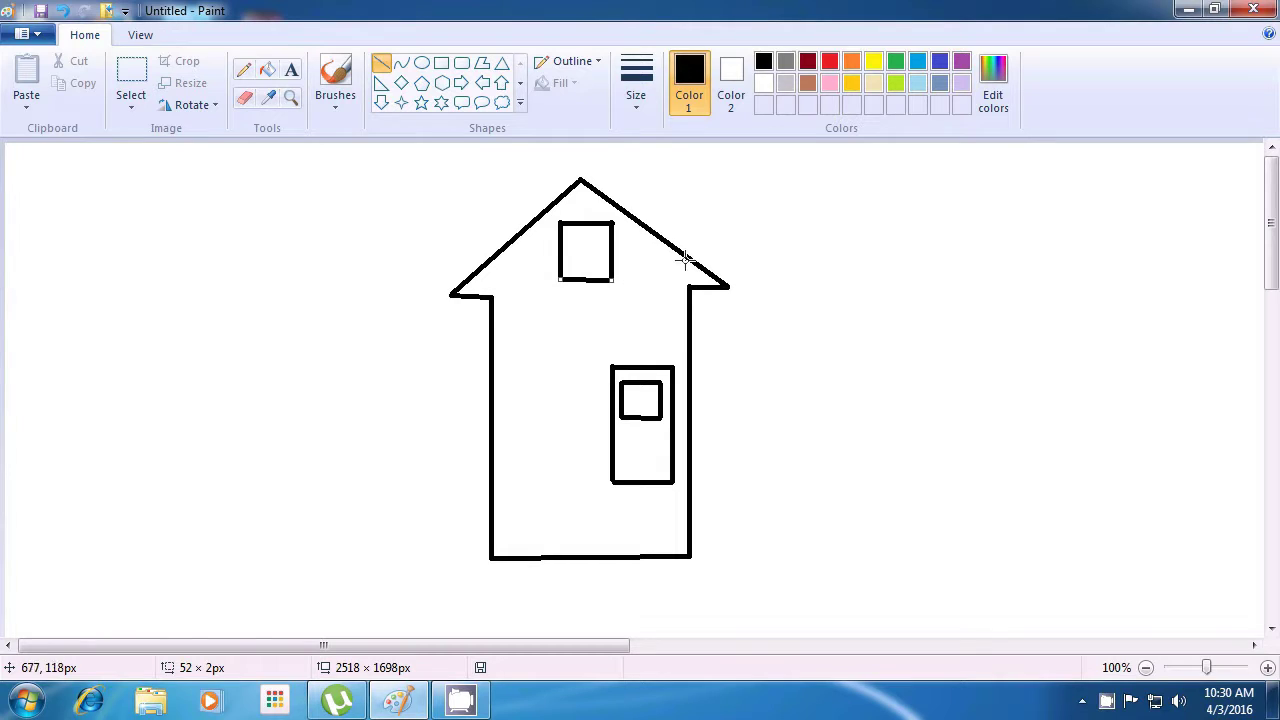
{"action": "left_click", "coordinate": [754, 220]}
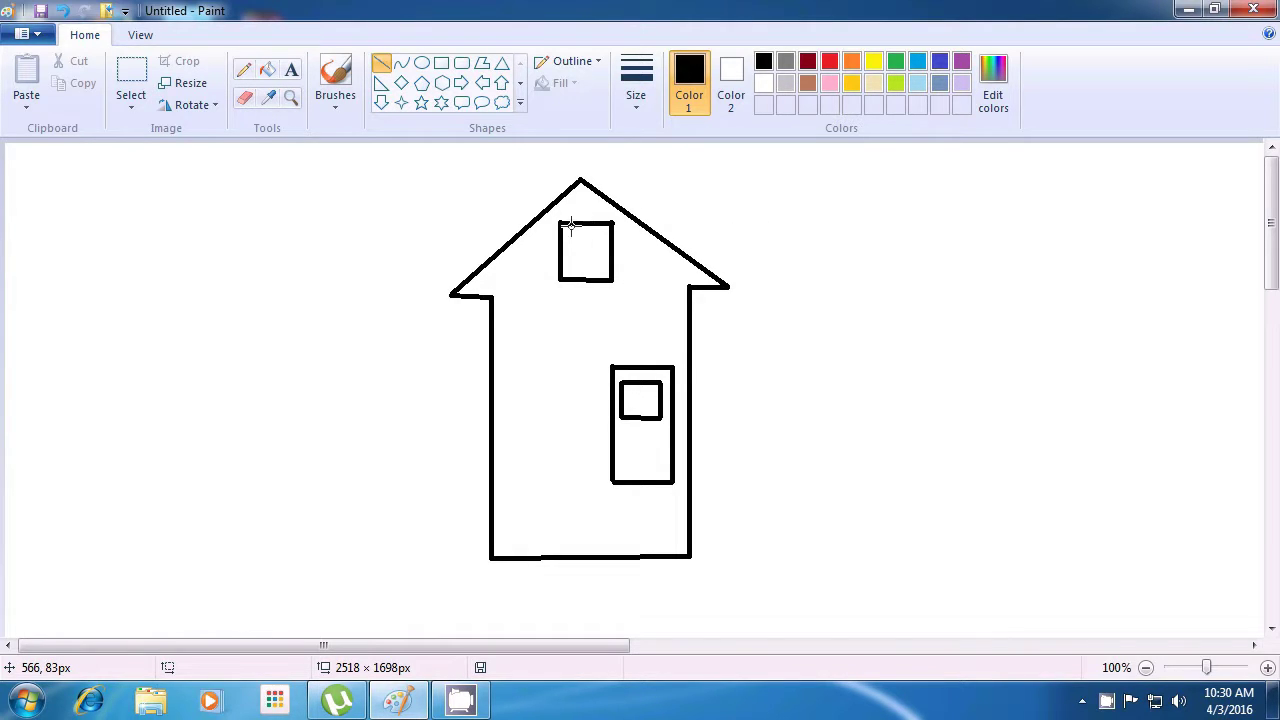
- Divide the attic window into four panes with one vertical and one horizontal line through its middle
{"action": "left_click_drag", "start_coordinate": [585, 226], "coordinate": [586, 280]}
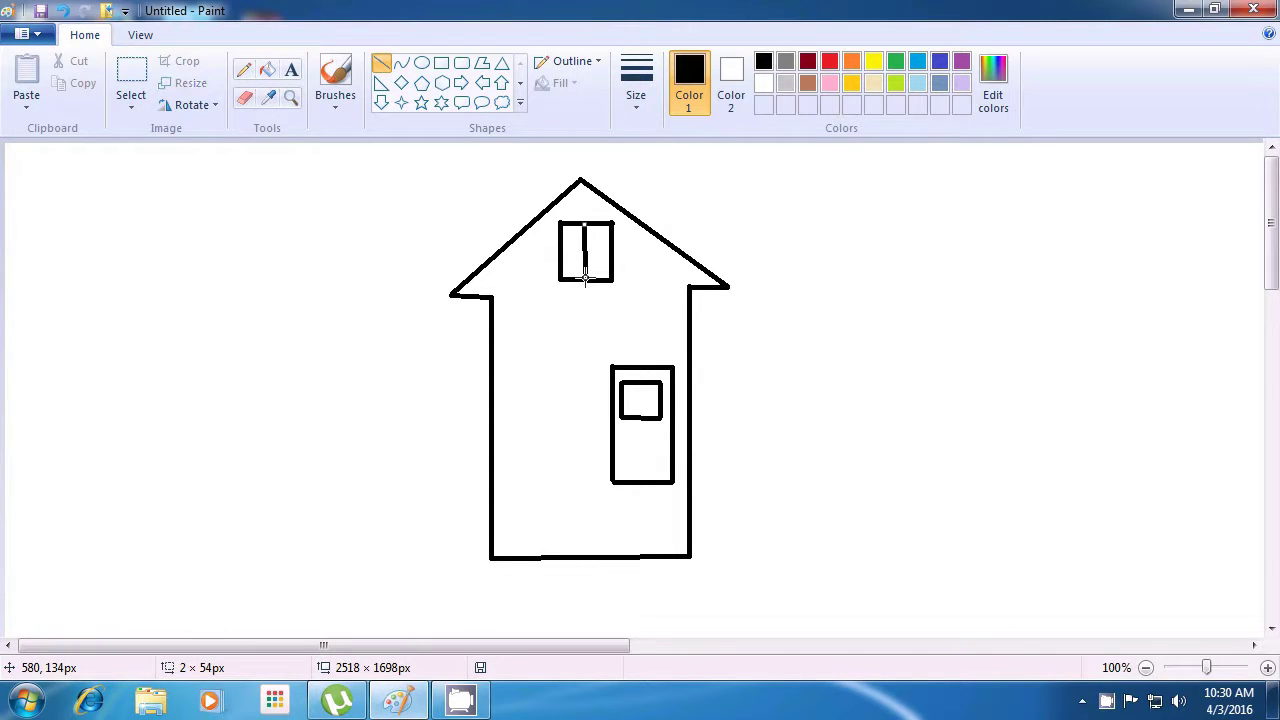
{"action": "left_click", "coordinate": [731, 201]}
{"action": "left_click_drag", "start_coordinate": [562, 254], "coordinate": [607, 252]}
{"action": "left_click", "coordinate": [729, 230]}
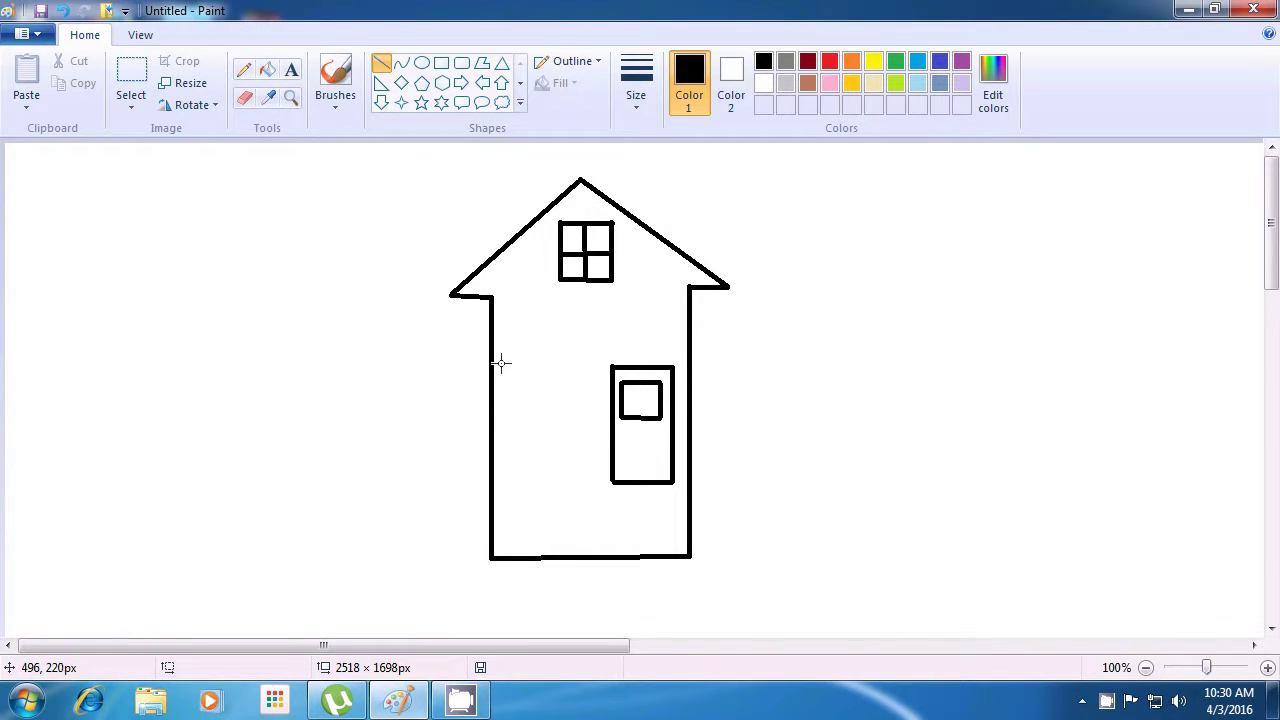
- Draw a nearly square window outline about 67 px wide beside the left wall, its upper edge level with the door's
{"action": "left_click_drag", "start_coordinate": [500, 368], "coordinate": [566, 368]}
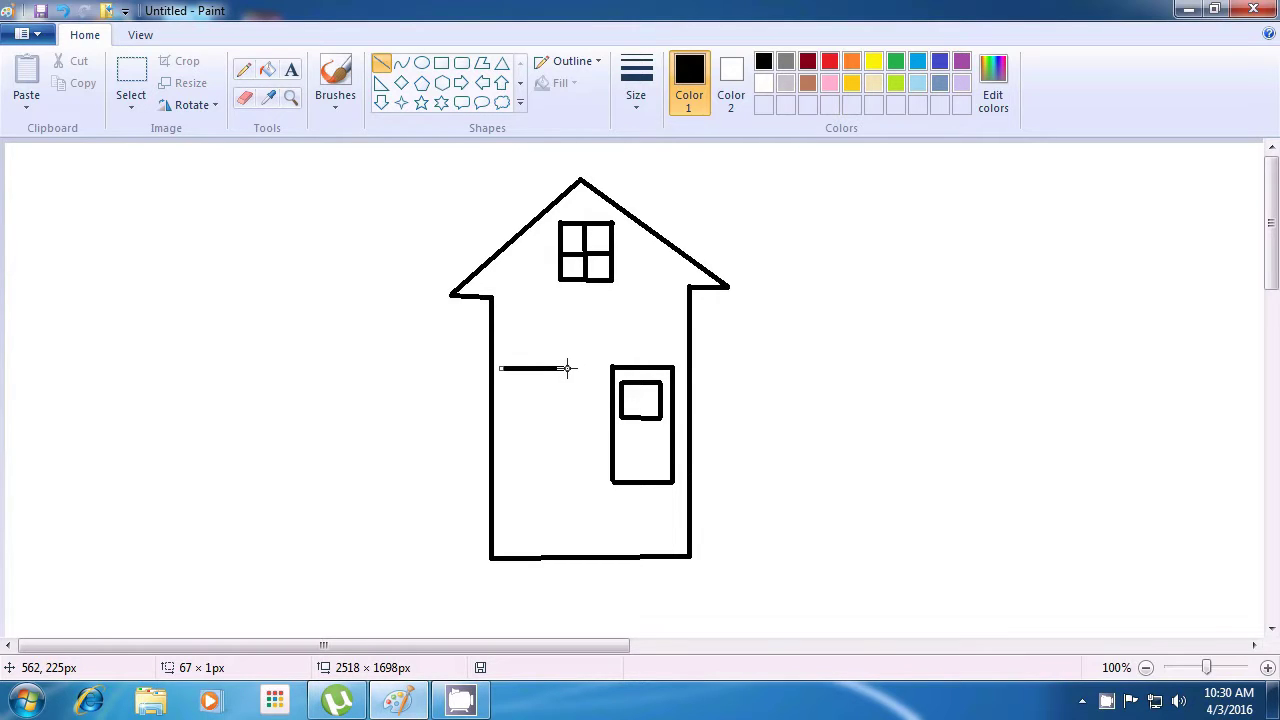
{"action": "left_click", "coordinate": [843, 354]}
{"action": "left_click_drag", "start_coordinate": [500, 369], "coordinate": [501, 433]}
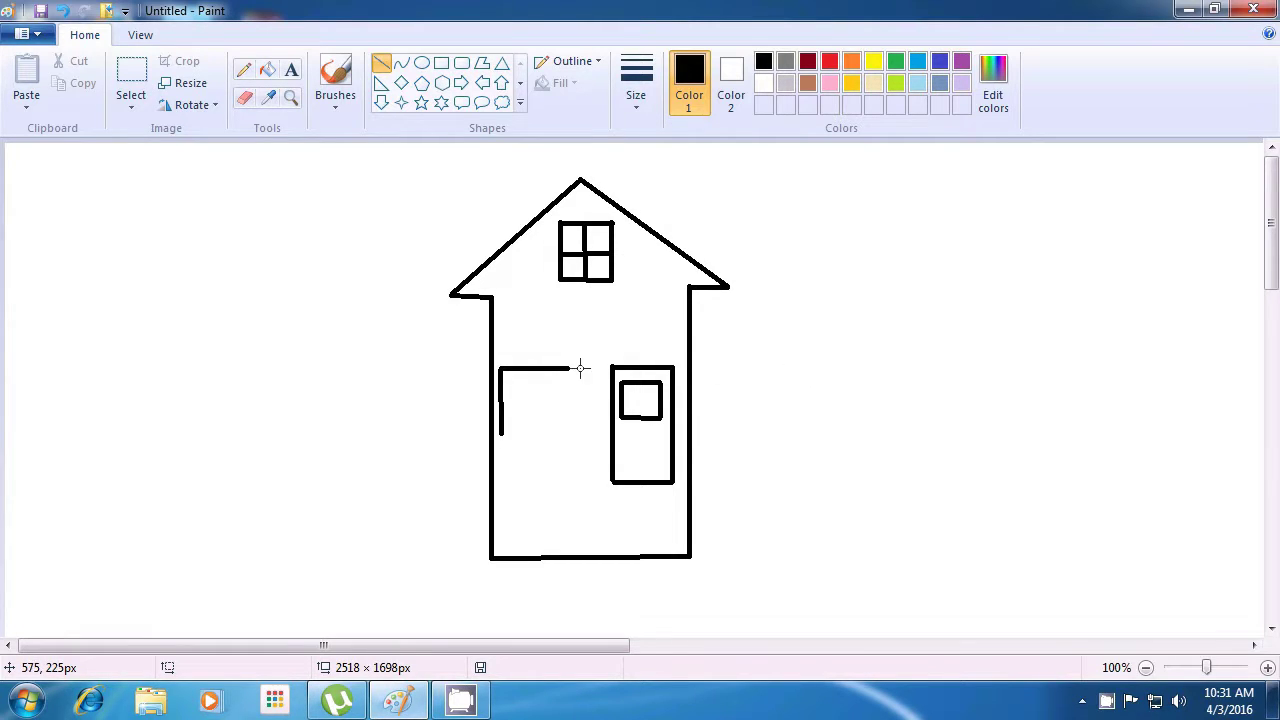
{"action": "mouse_move", "coordinate": [568, 368]}
{"action": "left_mouse_down"}
{"action": "mouse_move", "coordinate": [553, 423]}
{"action": "mouse_move", "coordinate": [567, 432]}
{"action": "left_mouse_up"}
{"action": "left_click", "coordinate": [817, 388]}
{"action": "left_click_drag", "start_coordinate": [503, 436], "coordinate": [568, 436]}
{"action": "left_click", "coordinate": [841, 377]}
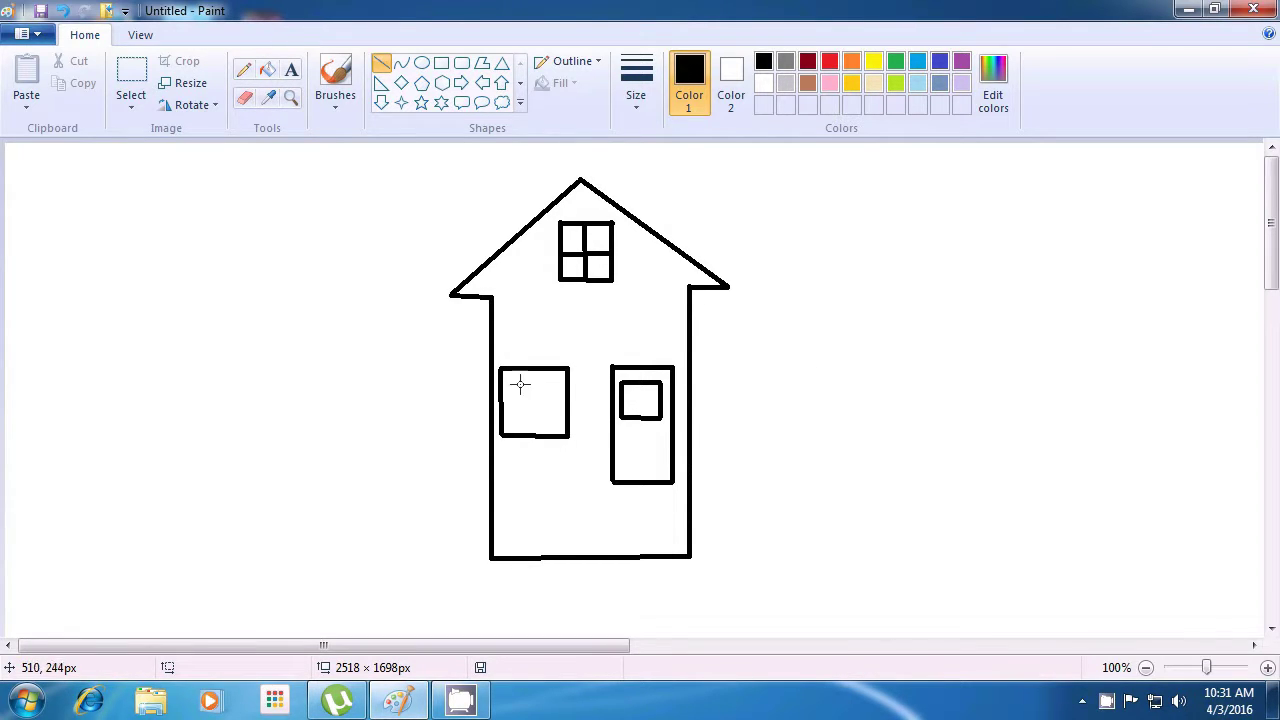
- Divide the window beside the left wall into four panes with a vertical and a horizontal line
{"action": "left_click_drag", "start_coordinate": [537, 370], "coordinate": [535, 432]}
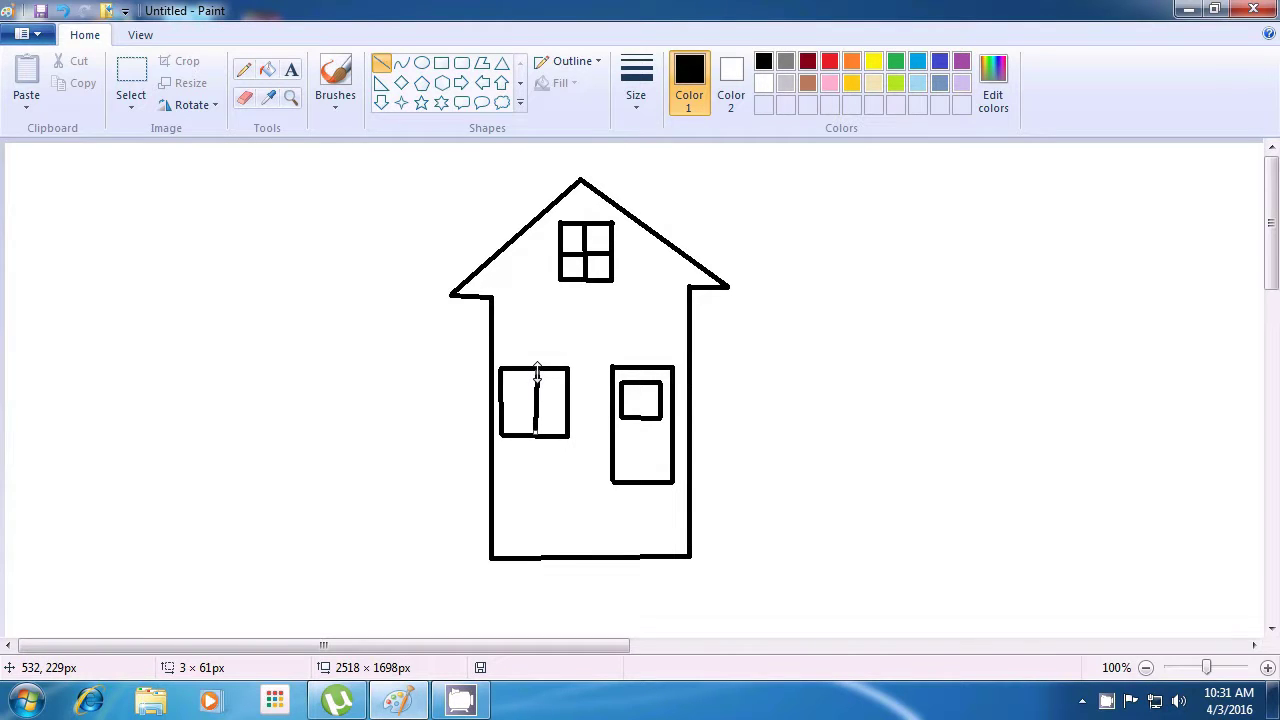
{"action": "left_click_drag", "start_coordinate": [537, 372], "coordinate": [535, 371]}
{"action": "left_click", "coordinate": [857, 311]}
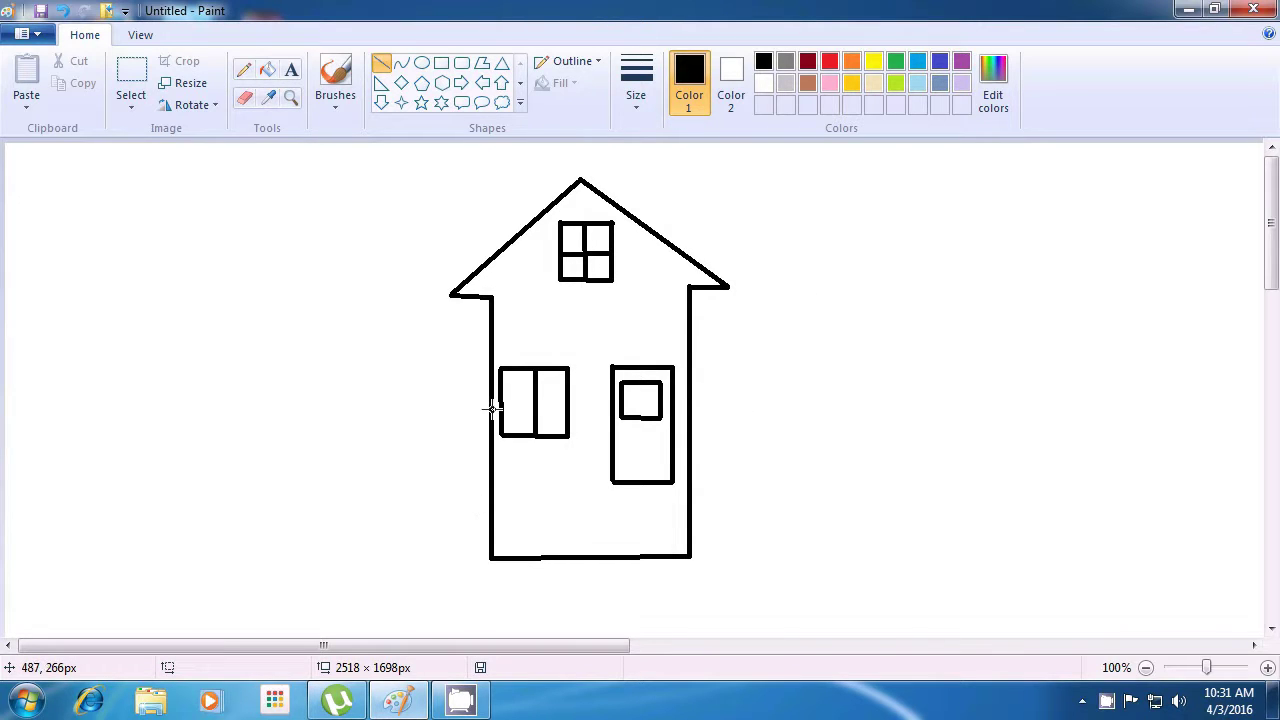
{"action": "left_click_drag", "start_coordinate": [500, 408], "coordinate": [565, 401]}
{"action": "left_click", "coordinate": [837, 360]}
- Draw a narrow sill about 77 px long under the left window, closing its left end with a line about 13 px high
{"action": "mouse_move", "coordinate": [561, 436]}
{"action": "left_mouse_down"}
{"action": "mouse_move", "coordinate": [578, 436]}
{"action": "mouse_move", "coordinate": [565, 434]}
{"action": "left_mouse_up"}
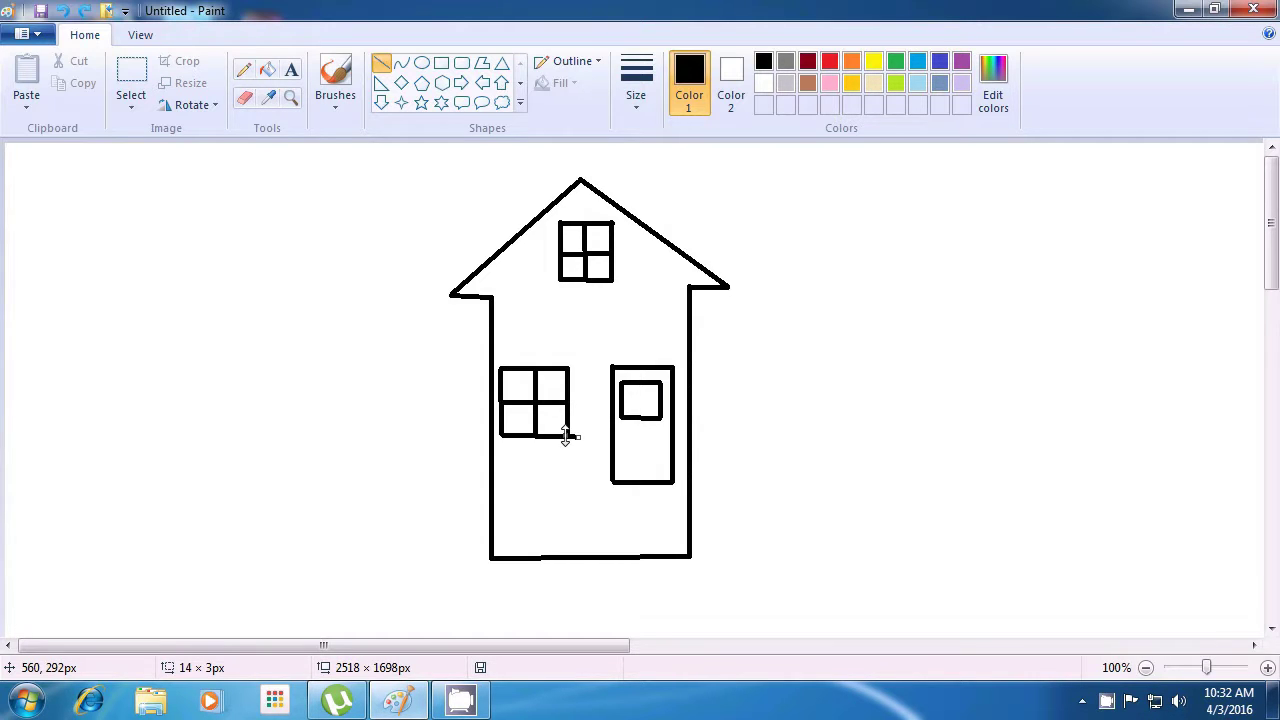
{"action": "left_click", "coordinate": [791, 394]}
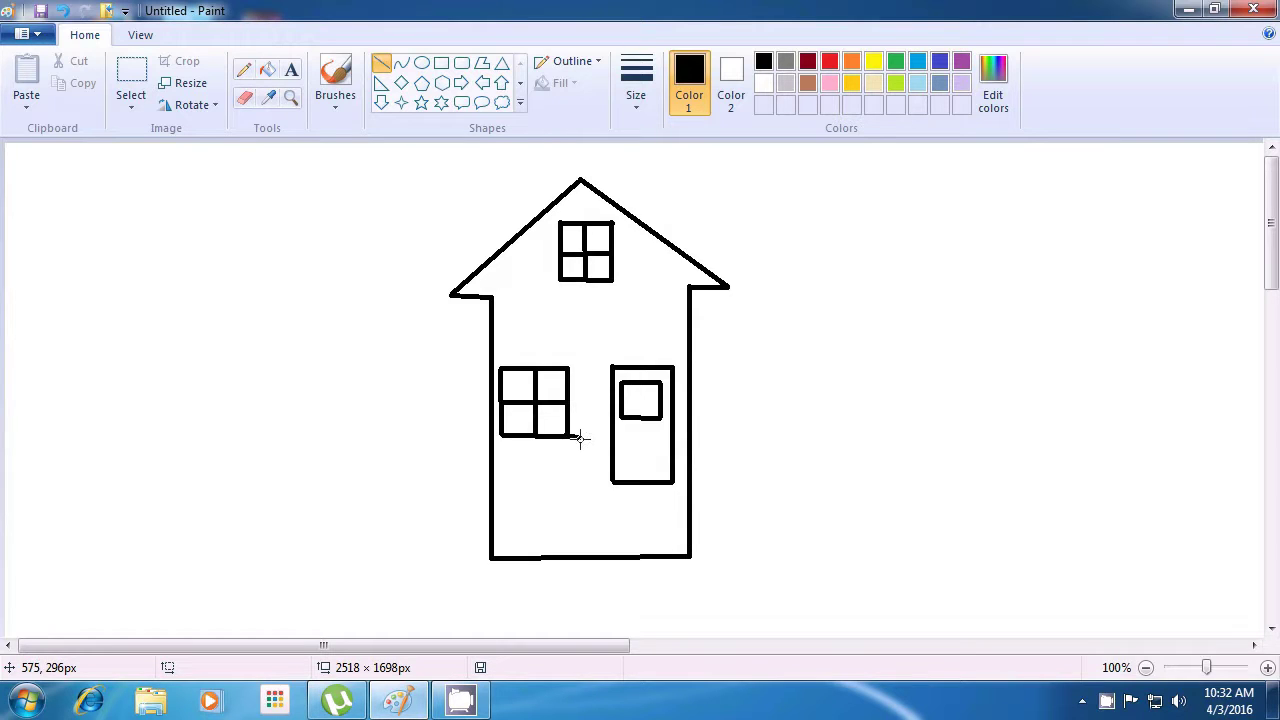
{"action": "left_click_drag", "start_coordinate": [577, 435], "coordinate": [493, 447]}
{"action": "left_click", "coordinate": [786, 420]}
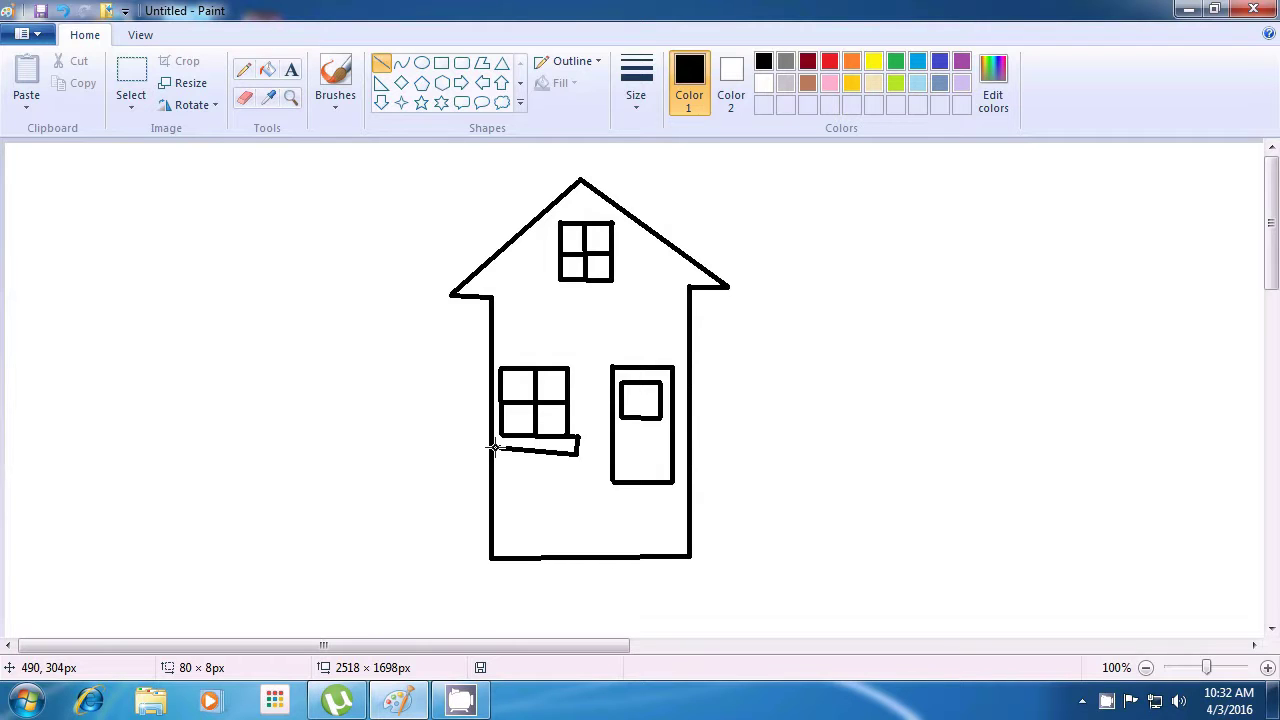
{"action": "left_click_drag", "start_coordinate": [493, 447], "coordinate": [498, 450]}
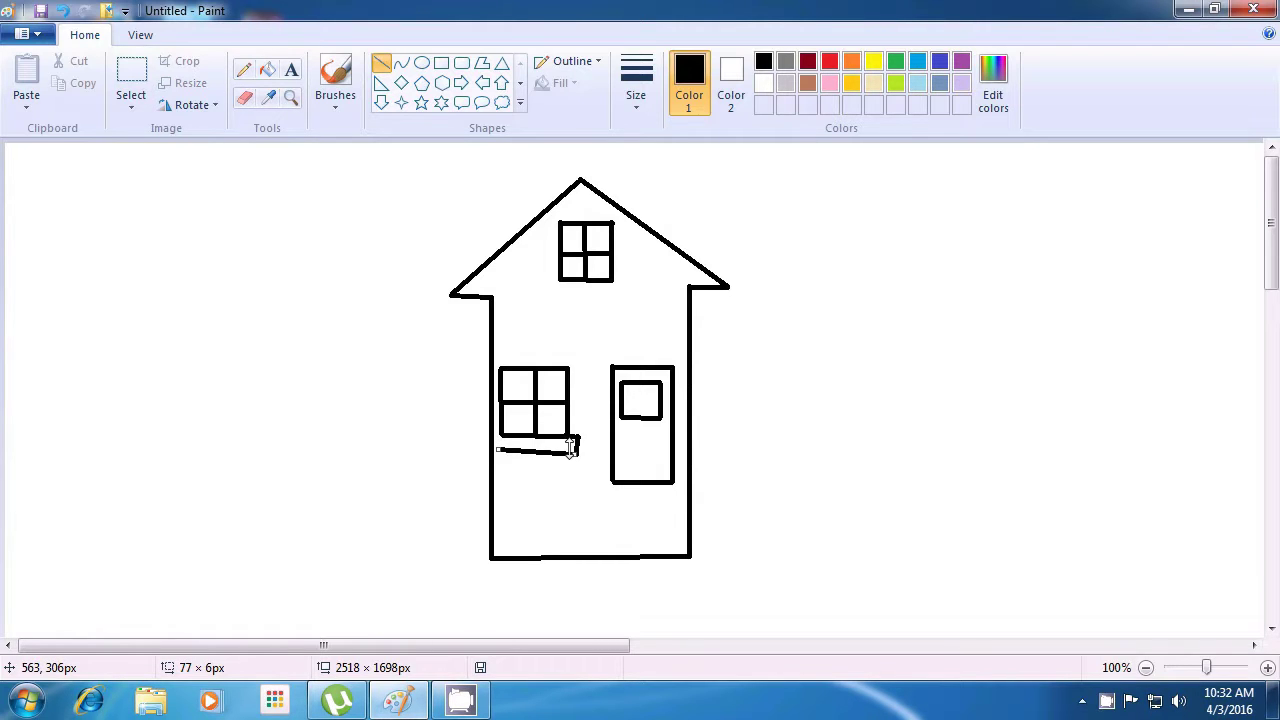
{"action": "left_click", "coordinate": [846, 414]}
{"action": "left_click", "coordinate": [812, 391]}
{"action": "left_click_drag", "start_coordinate": [492, 444], "coordinate": [496, 436]}
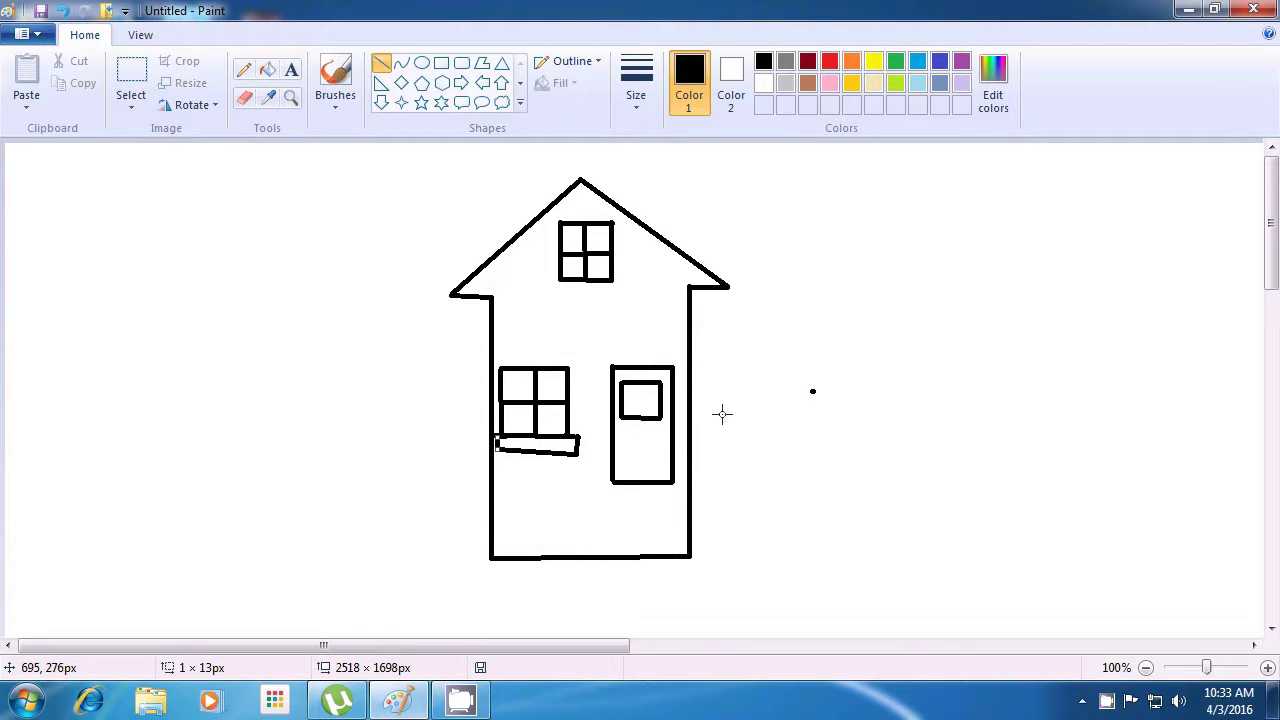
{"action": "left_click", "coordinate": [854, 361]}
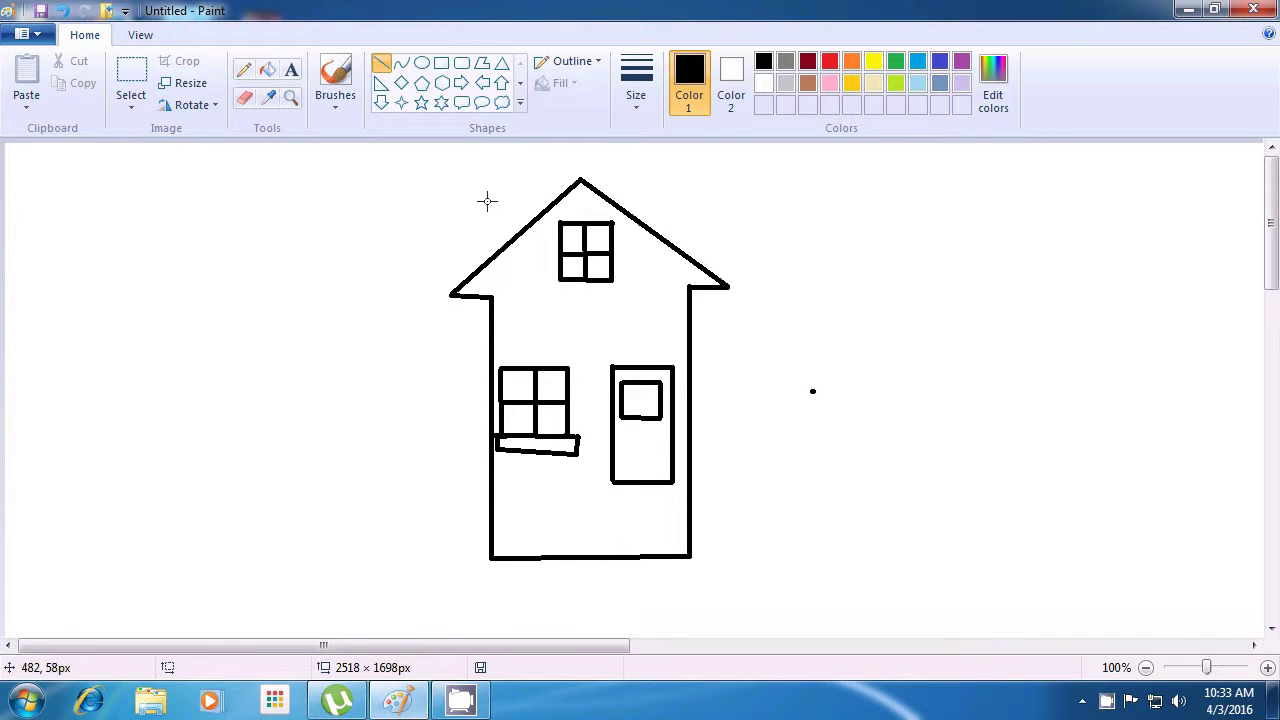
- Draw a chimney rising from the left roof slope with two vertical sides and a horizontal top line
{"action": "left_click_drag", "start_coordinate": [485, 176], "coordinate": [485, 261]}
{"action": "mouse_move", "coordinate": [487, 177]}
{"action": "left_mouse_down"}
{"action": "mouse_move", "coordinate": [533, 177]}
{"action": "mouse_move", "coordinate": [532, 220]}
{"action": "left_mouse_up"}
{"action": "left_click", "coordinate": [797, 211]}
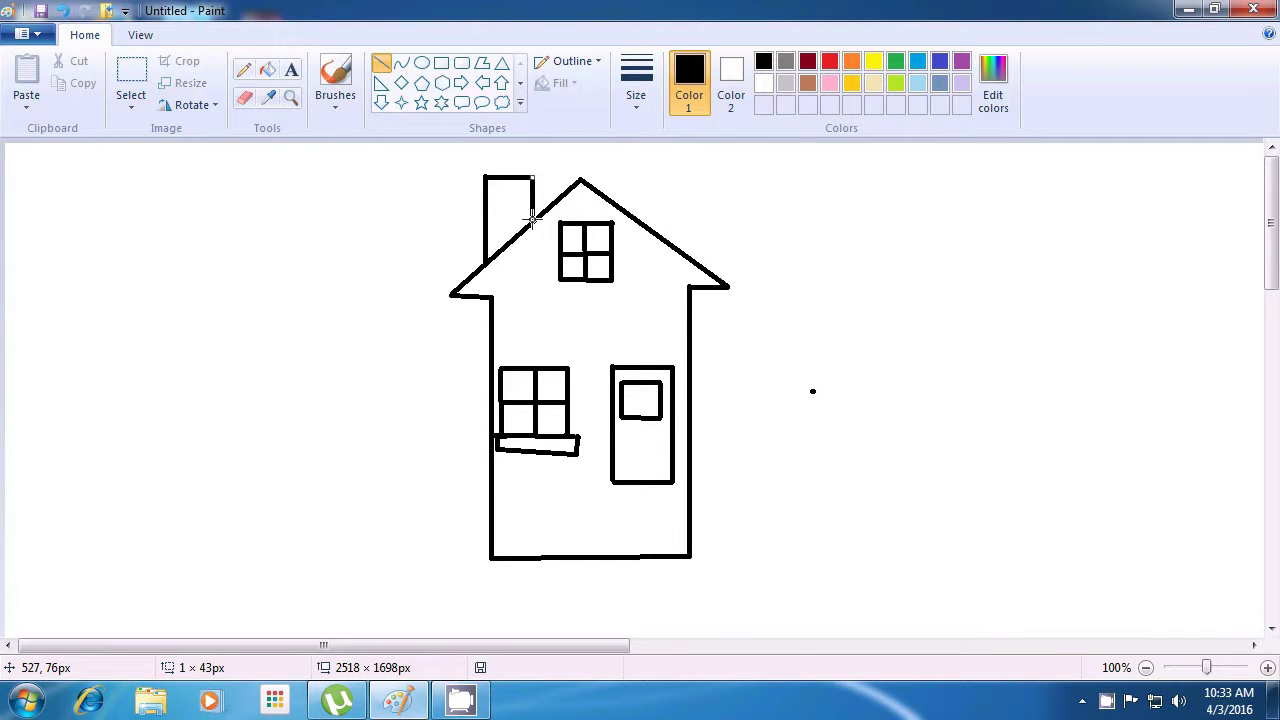
{"action": "left_click", "coordinate": [814, 202]}
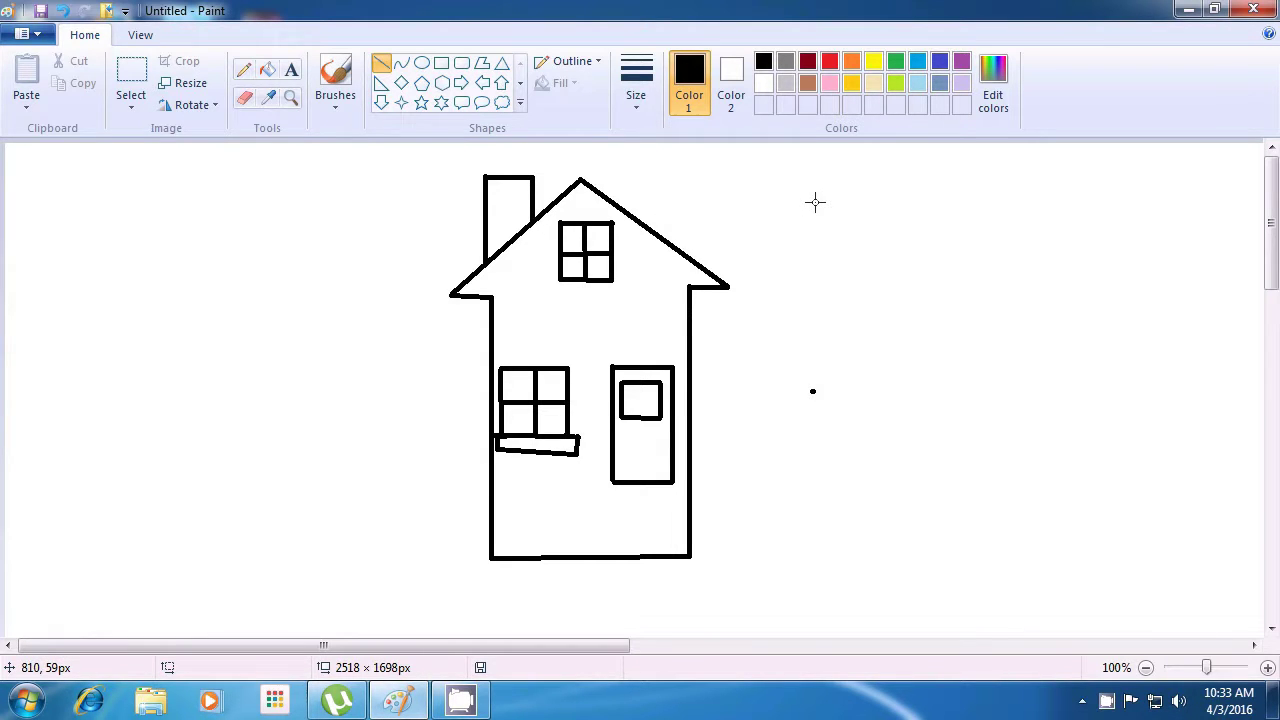
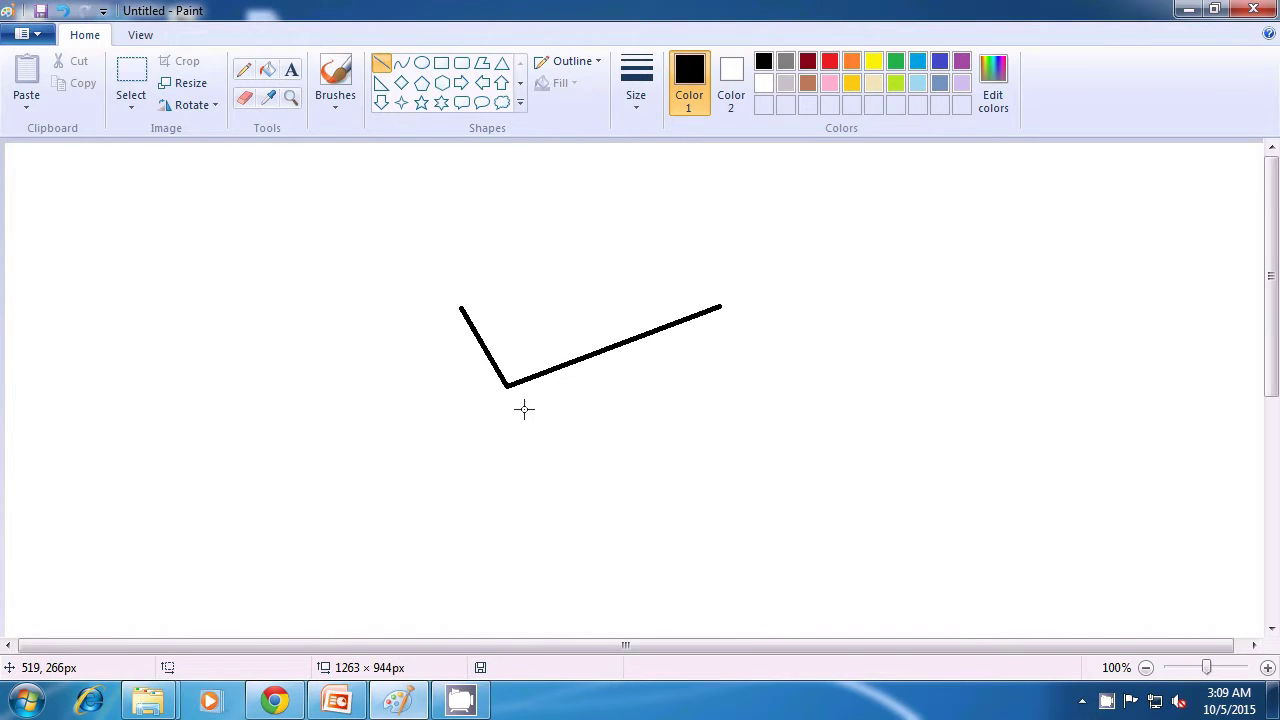
- Draw the slanted bar's lower edge parallel to the upper one, and a line from its left end sloping down to the right
{"action": "mouse_move", "coordinate": [520, 409]}
{"action": "left_mouse_down"}
{"action": "mouse_move", "coordinate": [643, 377]}
{"action": "mouse_move", "coordinate": [733, 330]}
{"action": "mouse_move", "coordinate": [727, 317]}
{"action": "mouse_move", "coordinate": [731, 329]}
{"action": "left_mouse_up"}
{"action": "left_click", "coordinate": [765, 320]}
{"action": "left_click_drag", "start_coordinate": [521, 410], "coordinate": [570, 499]}
{"action": "left_click", "coordinate": [652, 481]}
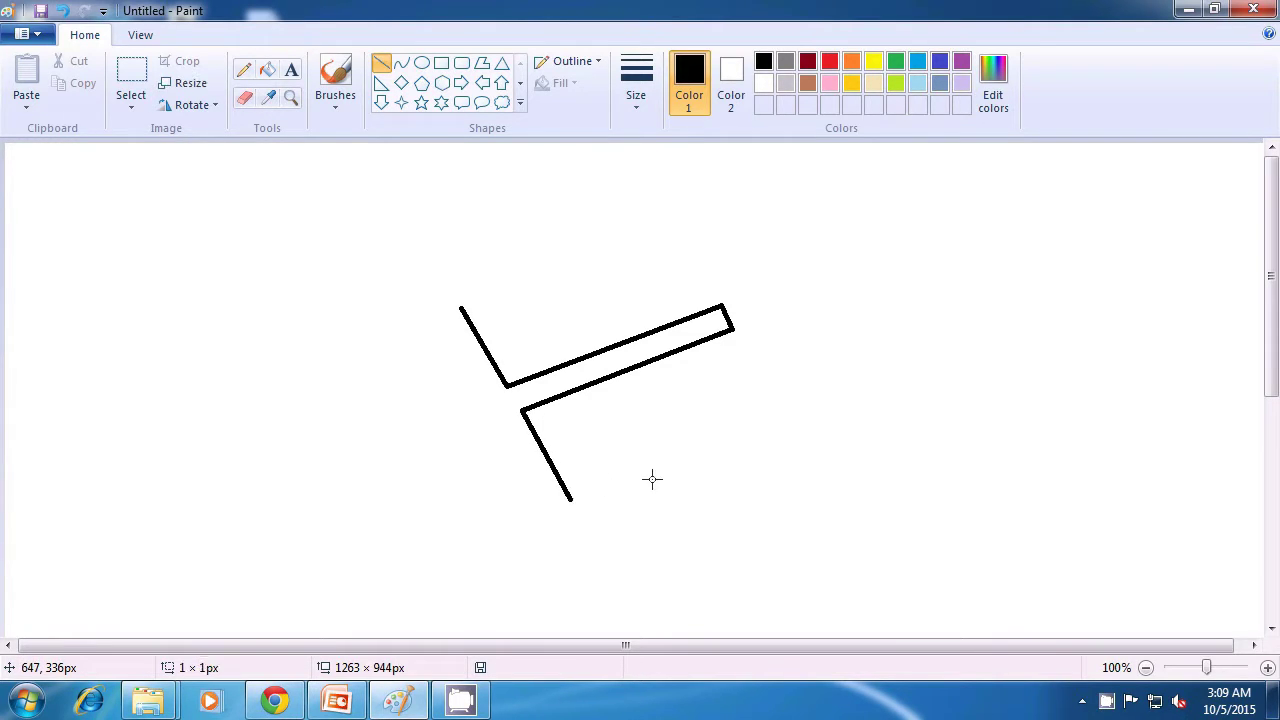
- Close the slanted figure's head with two lines forming its outer edge and a short line joining the upper ends
{"action": "left_click_drag", "start_coordinate": [570, 498], "coordinate": [489, 425]}
{"action": "left_click", "coordinate": [637, 429]}
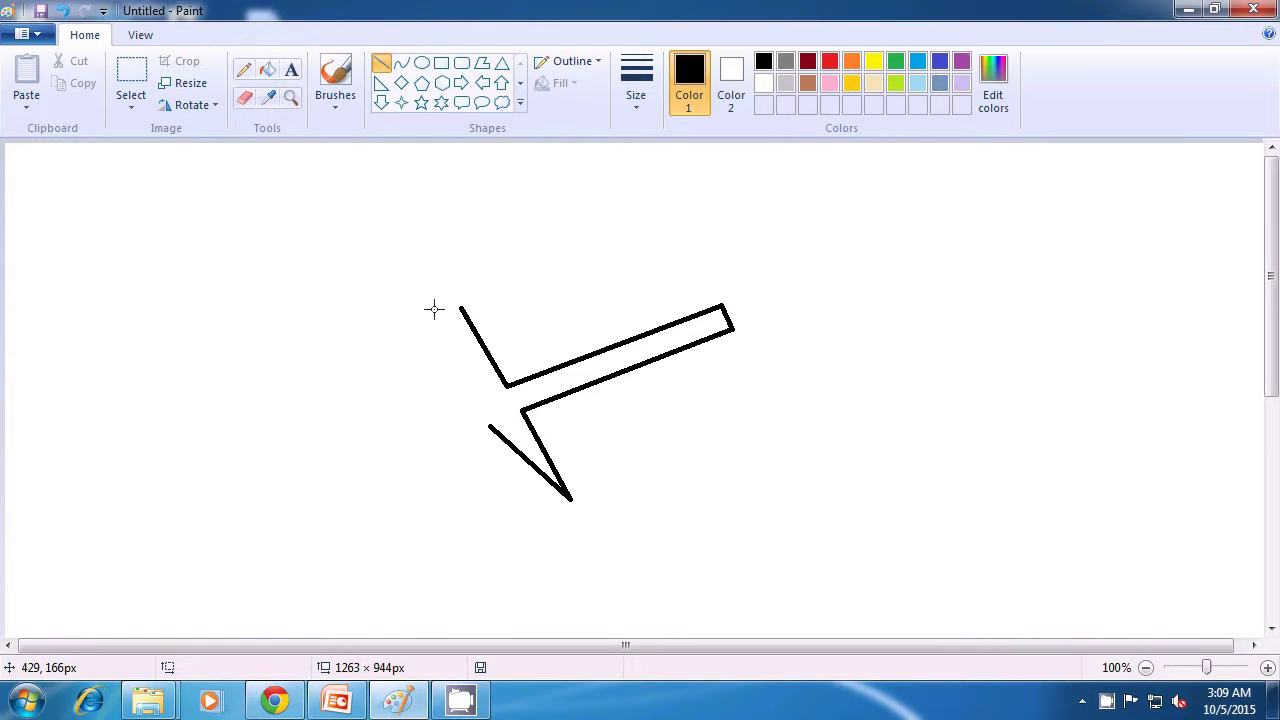
{"action": "left_click_drag", "start_coordinate": [441, 311], "coordinate": [489, 424]}
{"action": "left_click", "coordinate": [665, 434]}
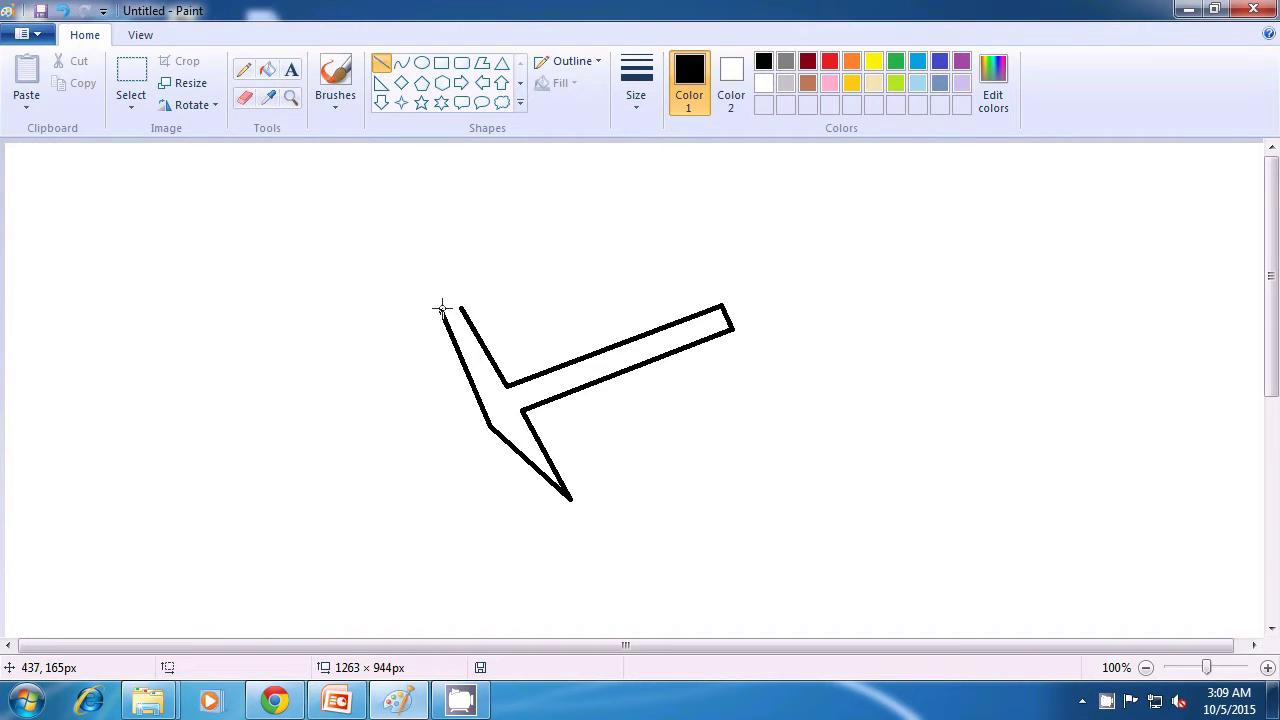
{"action": "mouse_move", "coordinate": [441, 309]}
{"action": "left_mouse_down"}
{"action": "mouse_move", "coordinate": [466, 282]}
{"action": "mouse_move", "coordinate": [459, 310]}
{"action": "left_mouse_up"}
{"action": "left_click", "coordinate": [468, 285]}
{"action": "left_click", "coordinate": [579, 290]}
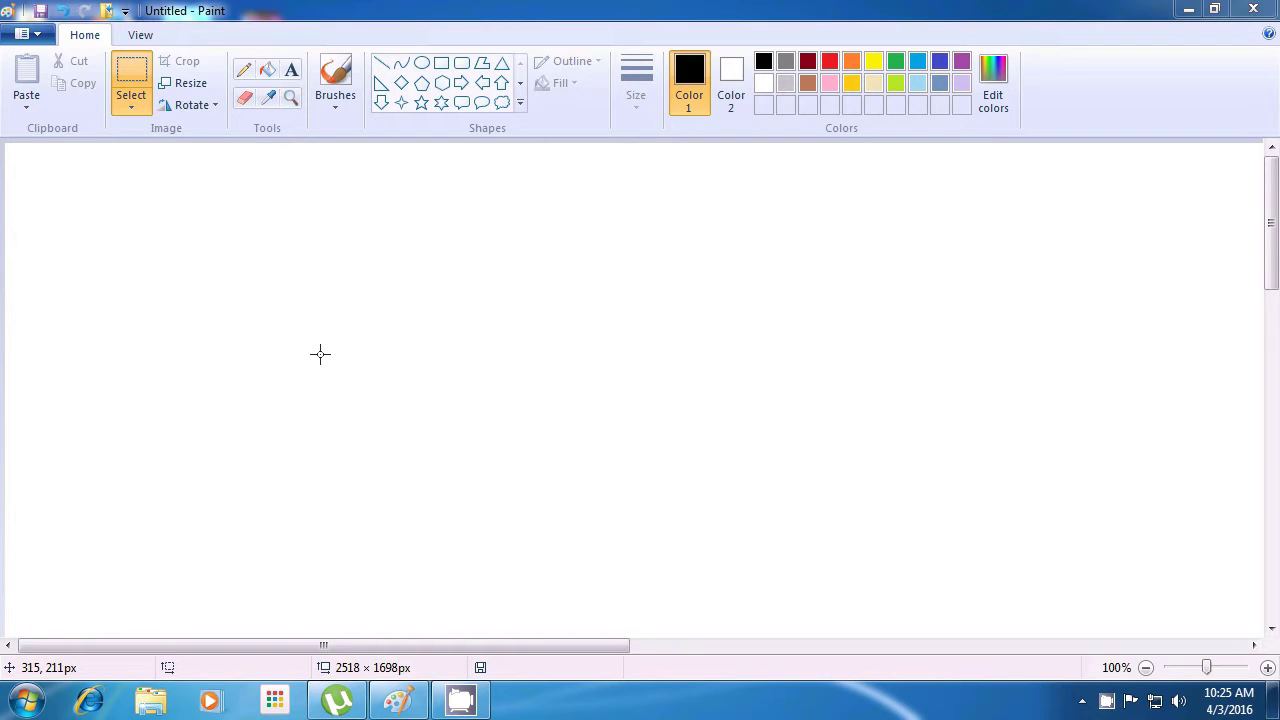
- Draw two parallel diagonal lines sloping down to the right, the first about 204 × 204 px, and a short line across their lower ends
{"action": "left_click", "coordinate": [381, 65]}
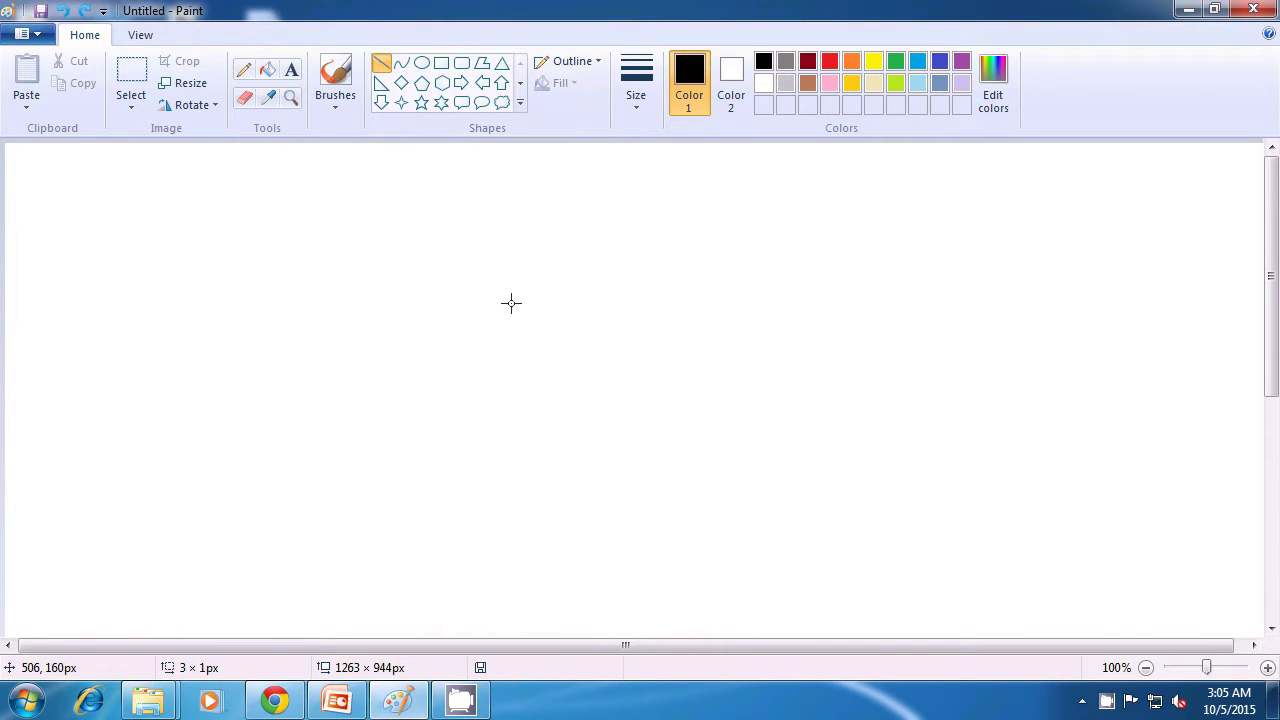
{"action": "left_click_drag", "start_coordinate": [511, 303], "coordinate": [720, 500]}
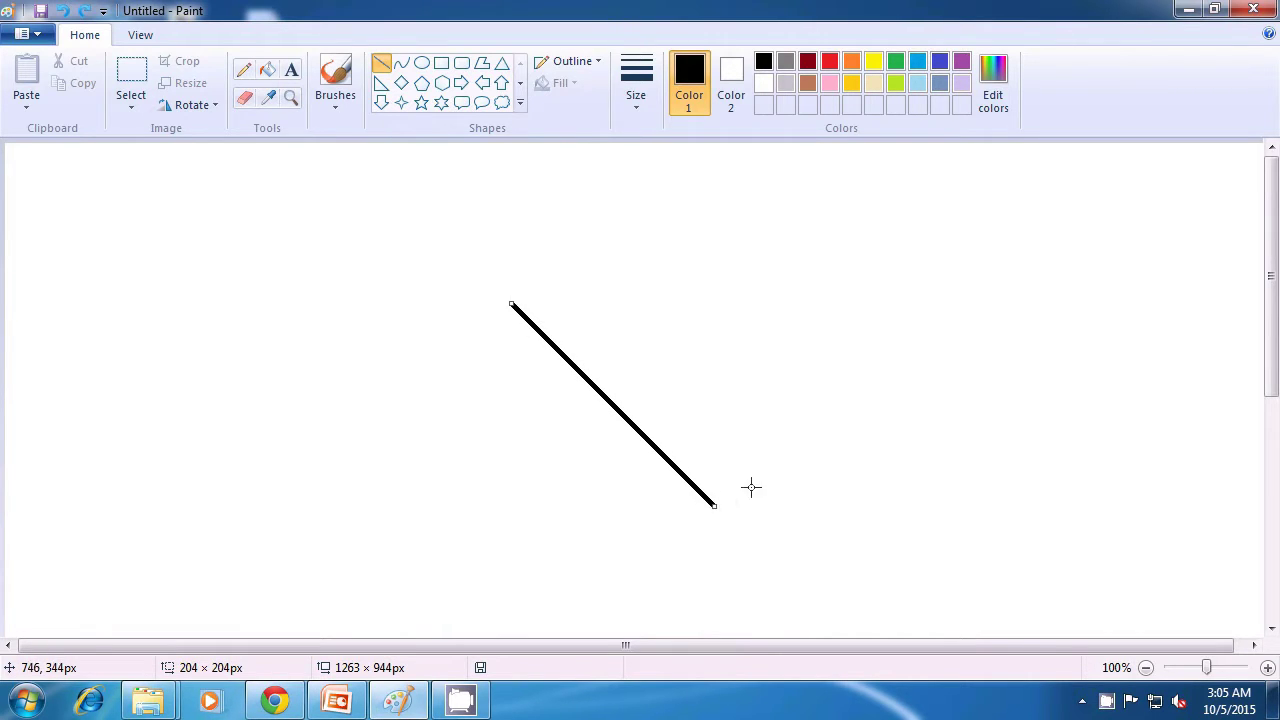
{"action": "left_click", "coordinate": [731, 470]}
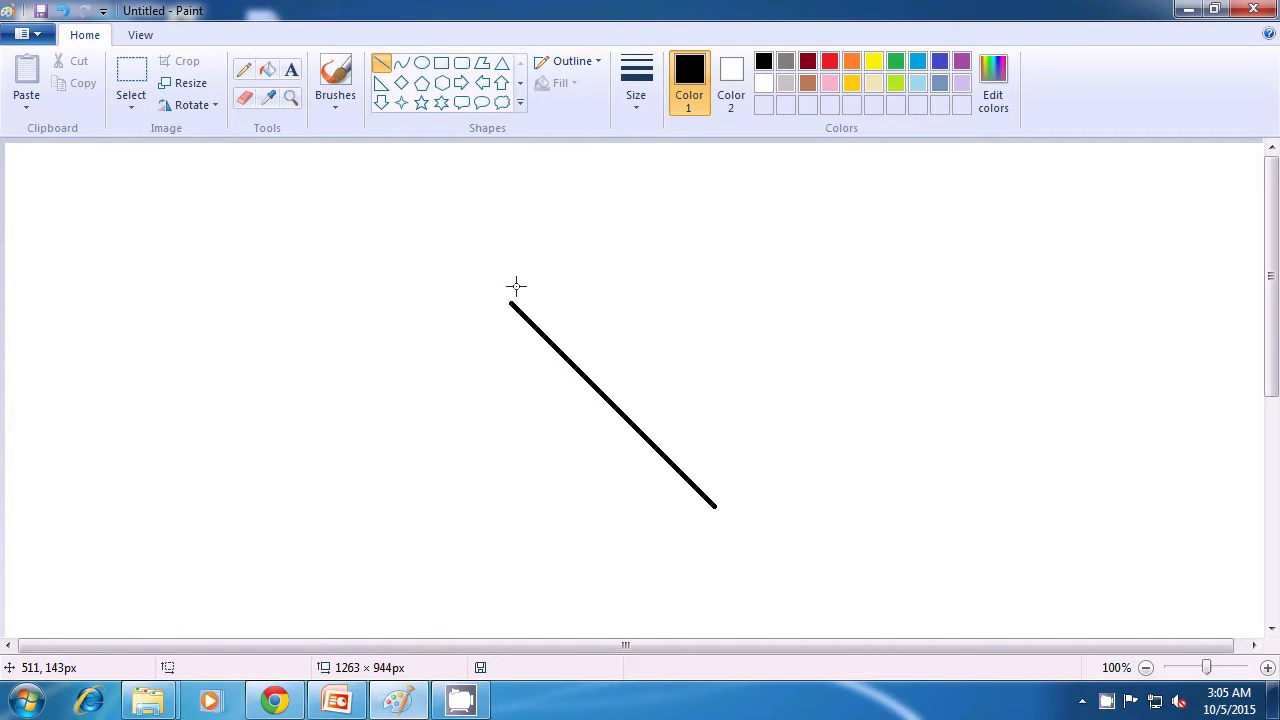
{"action": "mouse_move", "coordinate": [513, 276]}
{"action": "left_mouse_down"}
{"action": "mouse_move", "coordinate": [639, 404]}
{"action": "mouse_move", "coordinate": [716, 459]}
{"action": "mouse_move", "coordinate": [732, 492]}
{"action": "mouse_move", "coordinate": [704, 520]}
{"action": "mouse_move", "coordinate": [743, 480]}
{"action": "left_mouse_up"}
{"action": "left_click", "coordinate": [777, 477]}
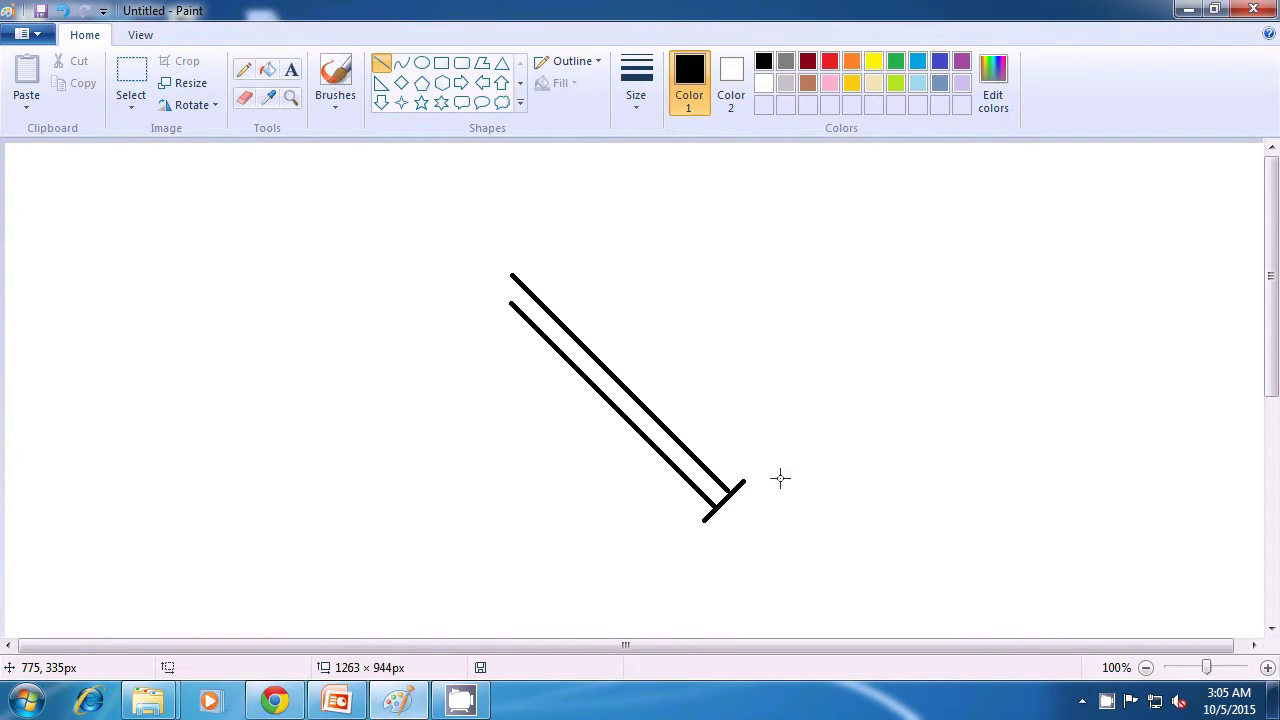
- Complete the sword's guard as a narrow slanted rectangle on the short line across the blade's lower end
{"action": "left_click_drag", "start_coordinate": [703, 521], "coordinate": [760, 494]}
{"action": "left_click", "coordinate": [777, 522]}
{"action": "left_click", "coordinate": [803, 494]}
{"action": "left_click", "coordinate": [795, 490]}
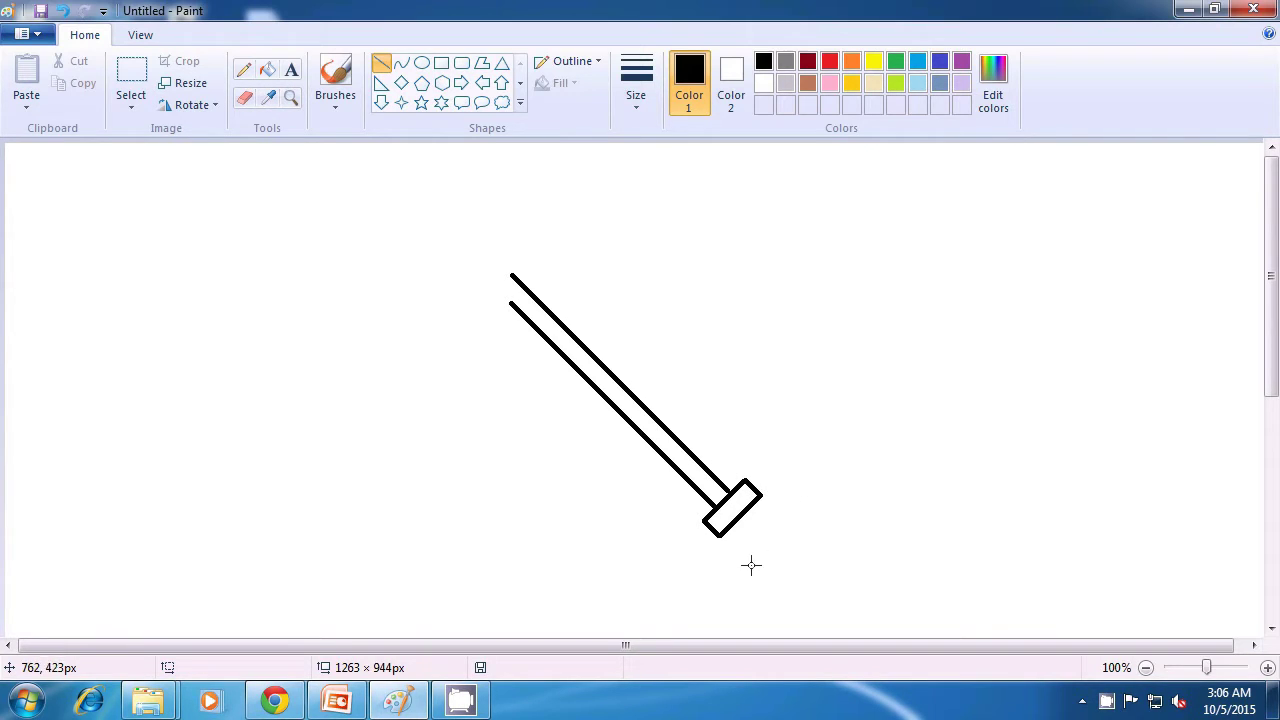
- Draw the sword's handle below the guard with two short parallel diagonal lines and a line closing their lower ends
{"action": "left_click_drag", "start_coordinate": [733, 525], "coordinate": [767, 556]}
{"action": "left_click", "coordinate": [780, 546]}
{"action": "mouse_move", "coordinate": [748, 512]}
{"action": "left_mouse_down"}
{"action": "mouse_move", "coordinate": [779, 541]}
{"action": "mouse_move", "coordinate": [769, 555]}
{"action": "mouse_move", "coordinate": [781, 543]}
{"action": "left_mouse_up"}
{"action": "left_click", "coordinate": [833, 547]}
{"action": "left_click", "coordinate": [826, 537]}
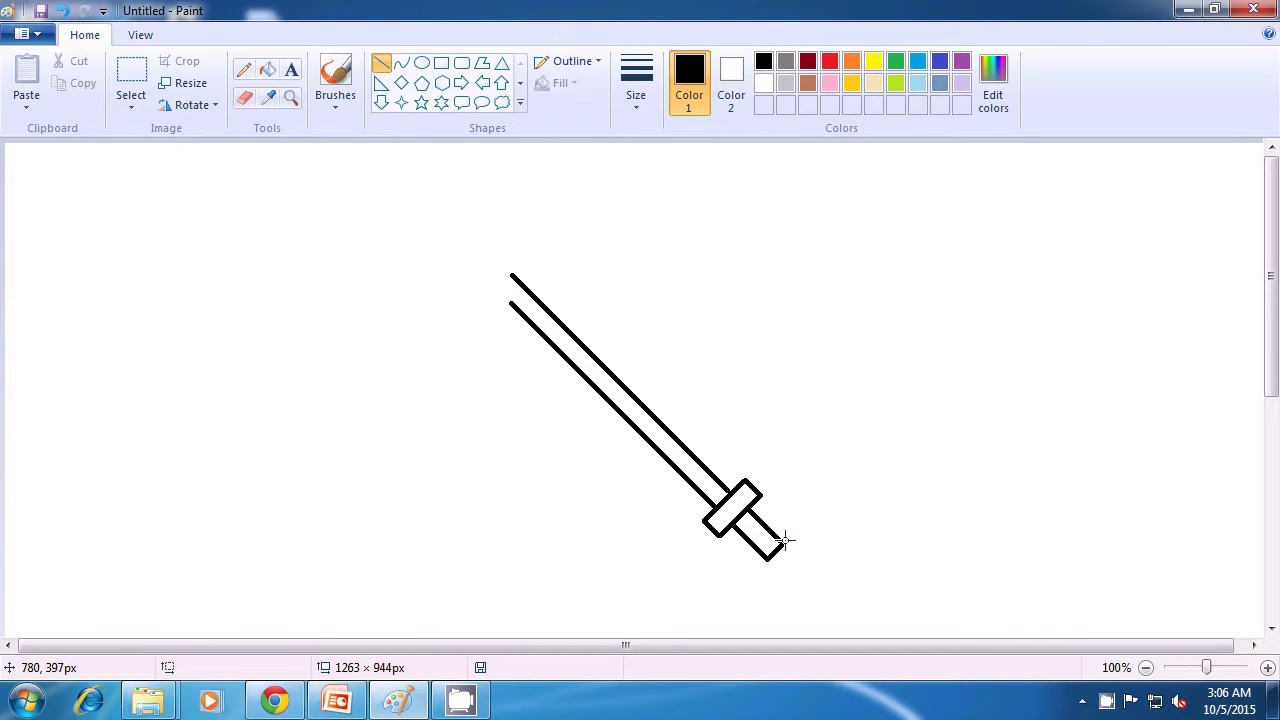
{"action": "left_click_drag", "start_coordinate": [781, 541], "coordinate": [784, 545]}
{"action": "left_click", "coordinate": [815, 533]}
- Close the blade's upper end with a nearly vertical line about 30 px high and draw a diagonal groove line inside the blade
{"action": "mouse_move", "coordinate": [512, 271]}
{"action": "left_mouse_down"}
{"action": "mouse_move", "coordinate": [509, 304]}
{"action": "mouse_move", "coordinate": [512, 272]}
{"action": "left_mouse_up"}
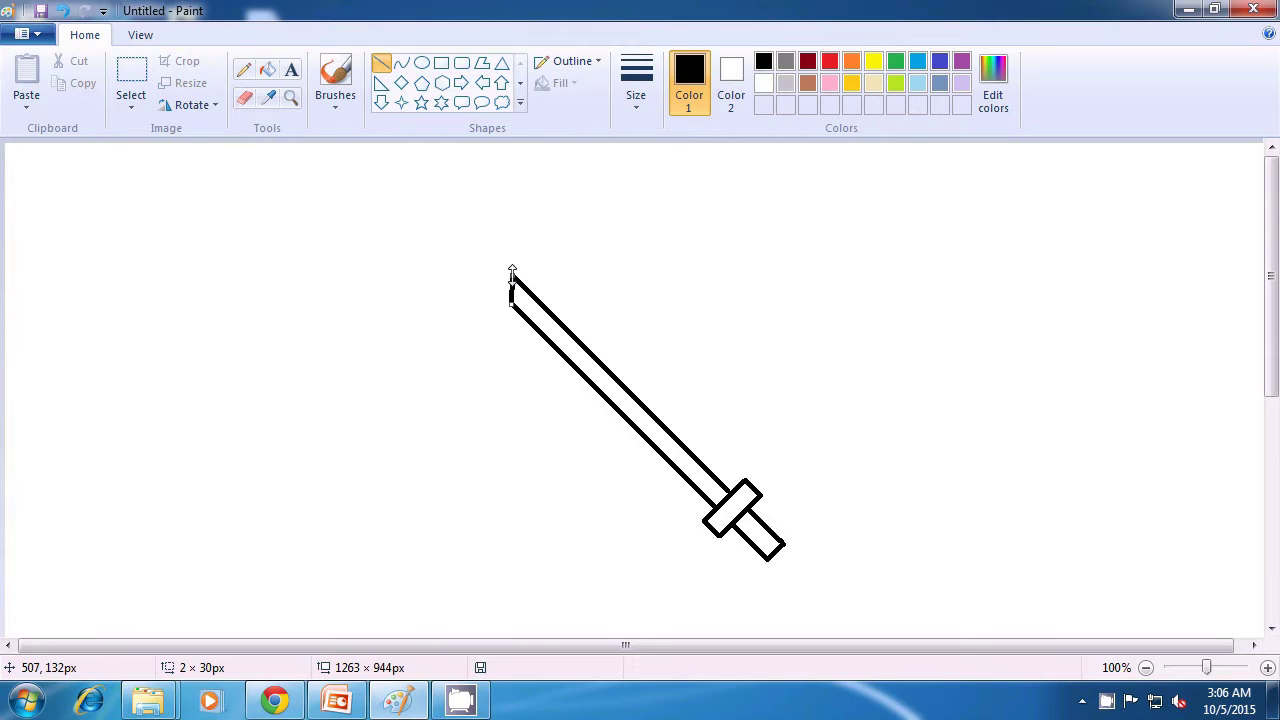
{"action": "left_click", "coordinate": [558, 277]}
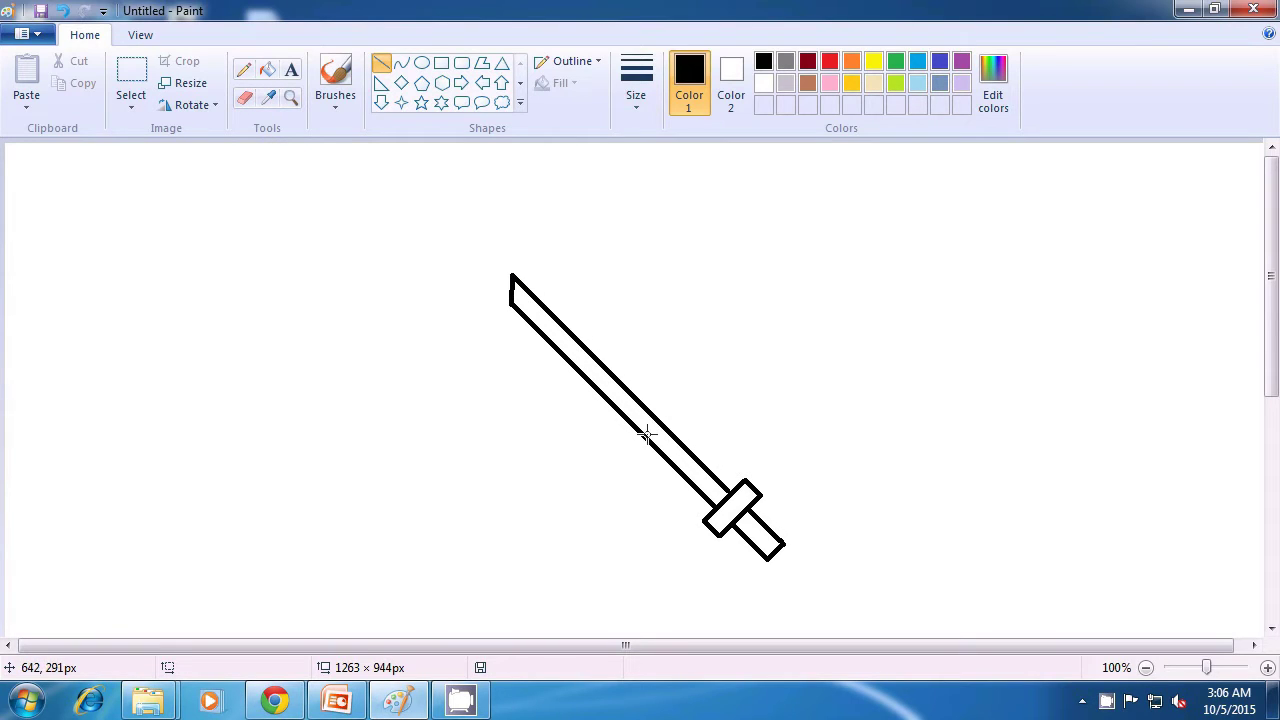
{"action": "left_click_drag", "start_coordinate": [548, 333], "coordinate": [655, 437]}
{"action": "left_click", "coordinate": [711, 391]}
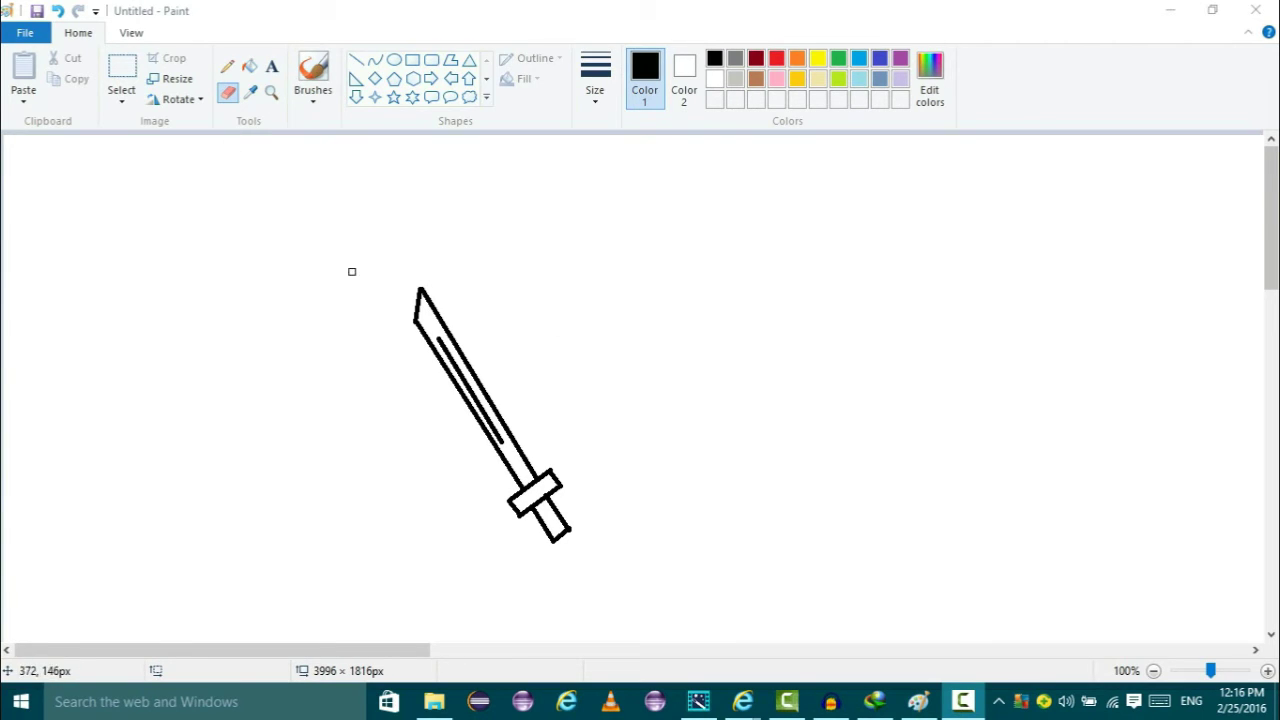
- Close the untitled sword drawing
{"action": "left_click", "coordinate": [1257, 10]}
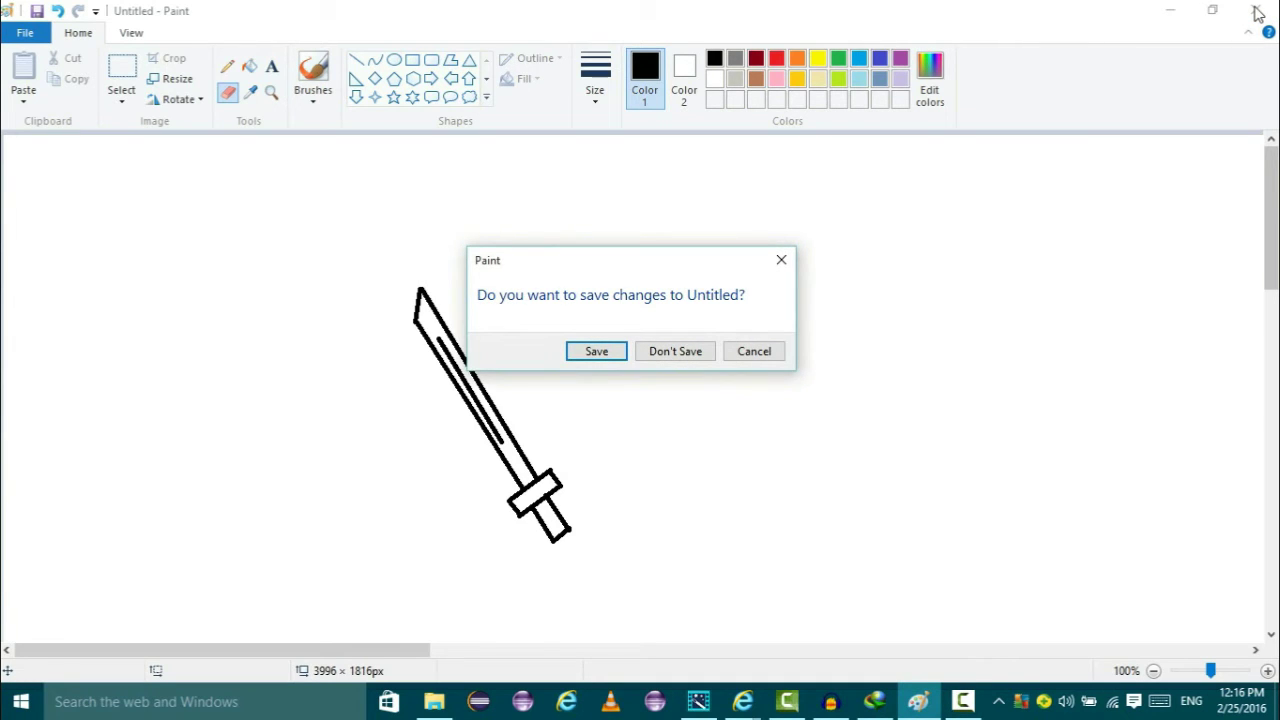